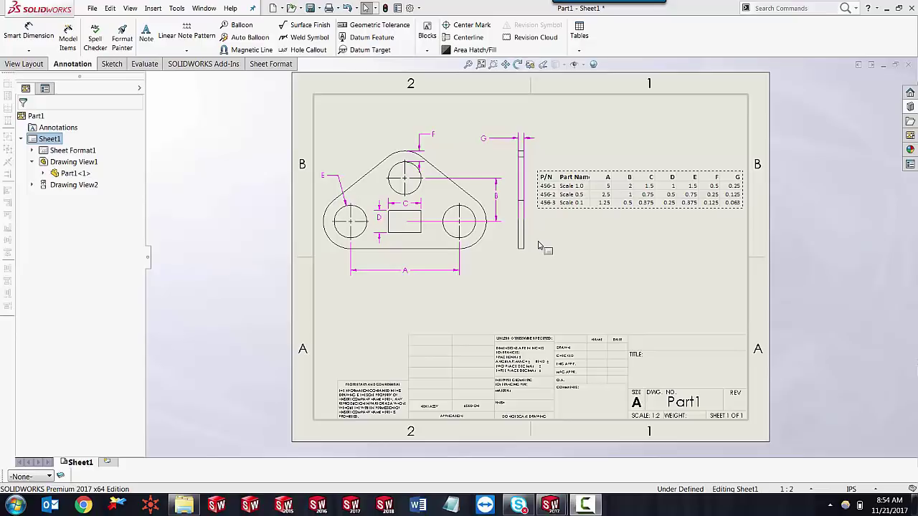
Open the part file Part1 w DT.SLDPRT from the SUBMITTED Design table in drawing folder.
{"action": "left_click", "coordinate": [90, 10]}
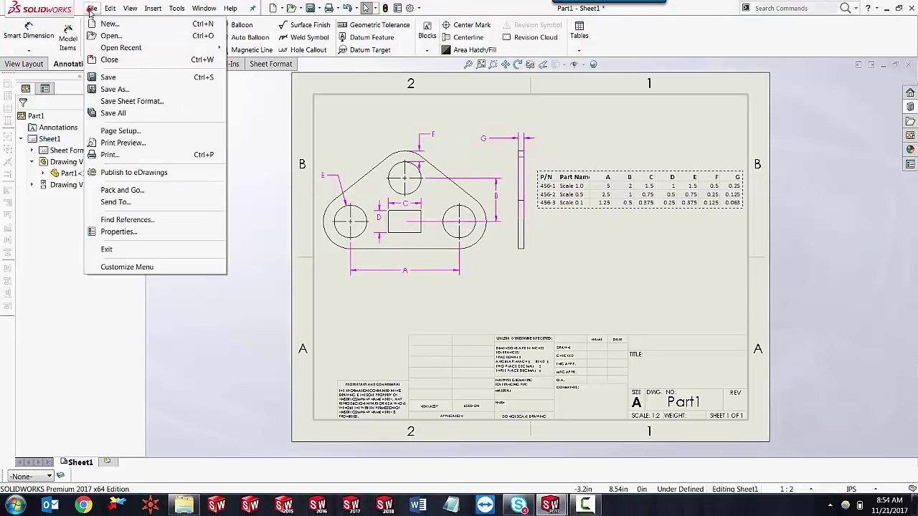
{"action": "left_click", "coordinate": [110, 37]}
{"action": "left_click", "coordinate": [459, 152]}
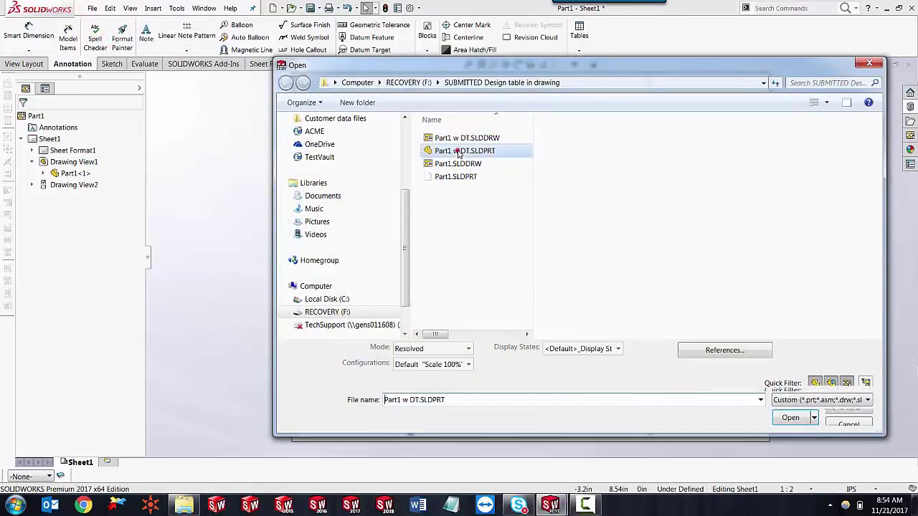
{"action": "left_click", "coordinate": [790, 418]}
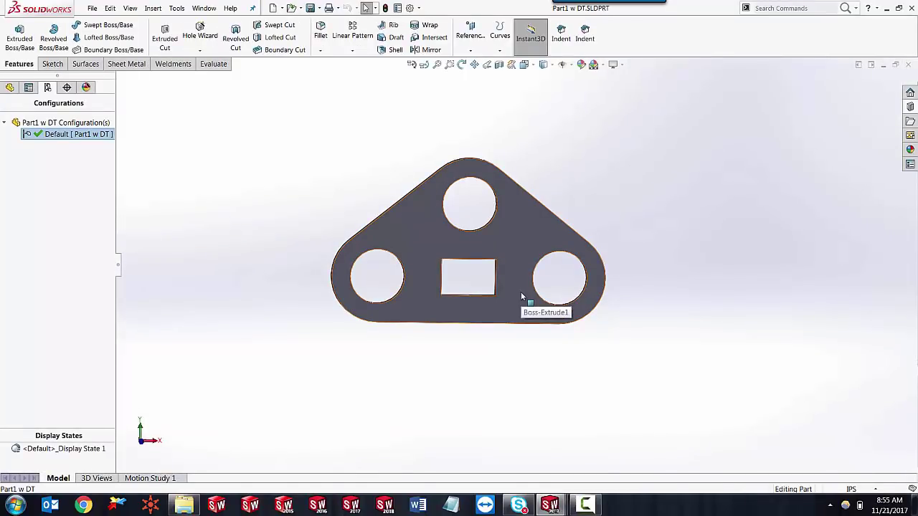
Display the dimensions of Sketch1 under Boss-Extrude1 and move dimension F clear above the part's upper edge.
{"action": "left_click", "coordinate": [11, 87]}
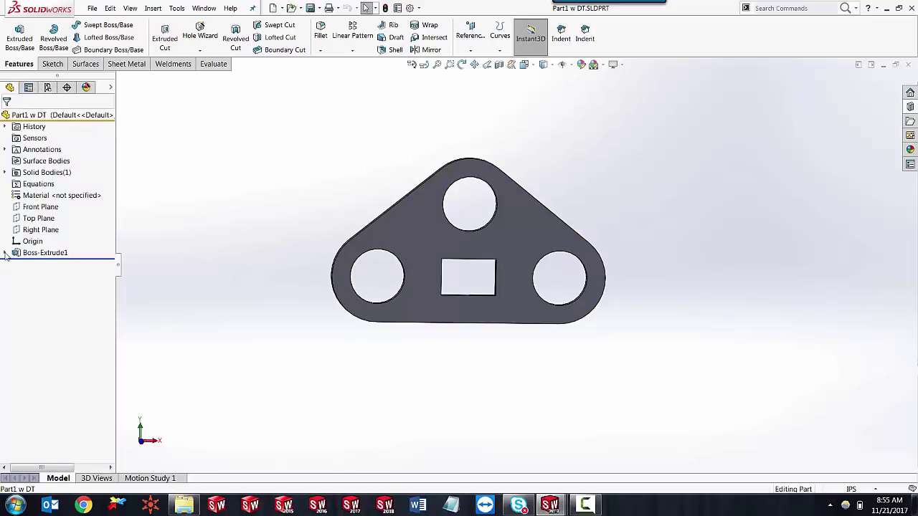
{"action": "left_click", "coordinate": [5, 253]}
{"action": "left_click", "coordinate": [46, 264]}
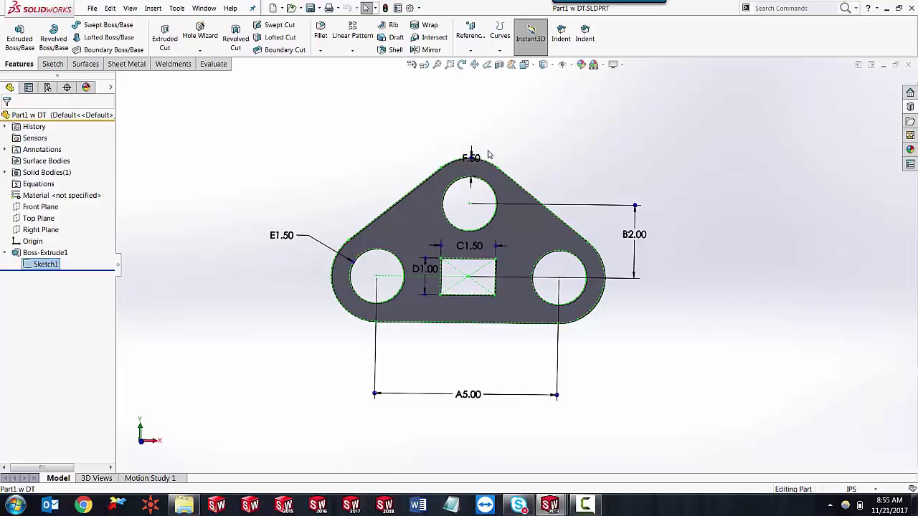
{"action": "left_click_drag", "start_coordinate": [487, 155], "coordinate": [526, 121]}
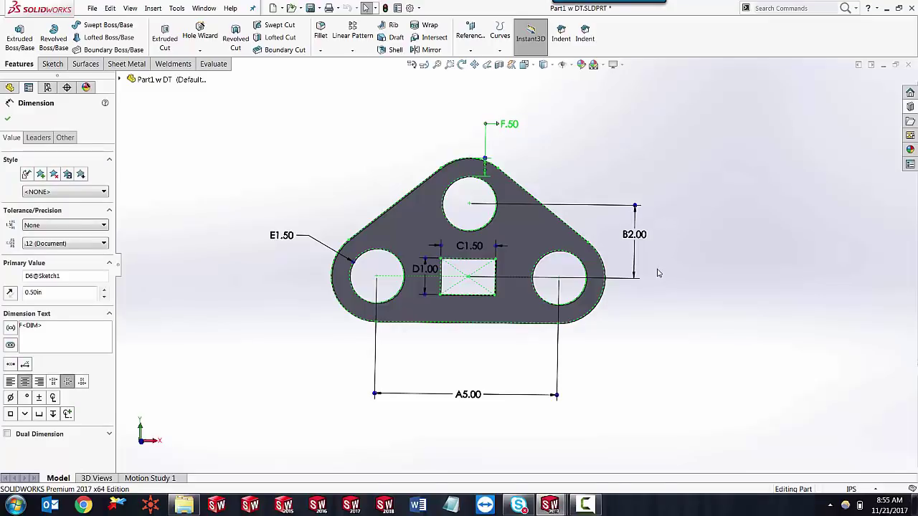
{"action": "left_click", "coordinate": [7, 119]}
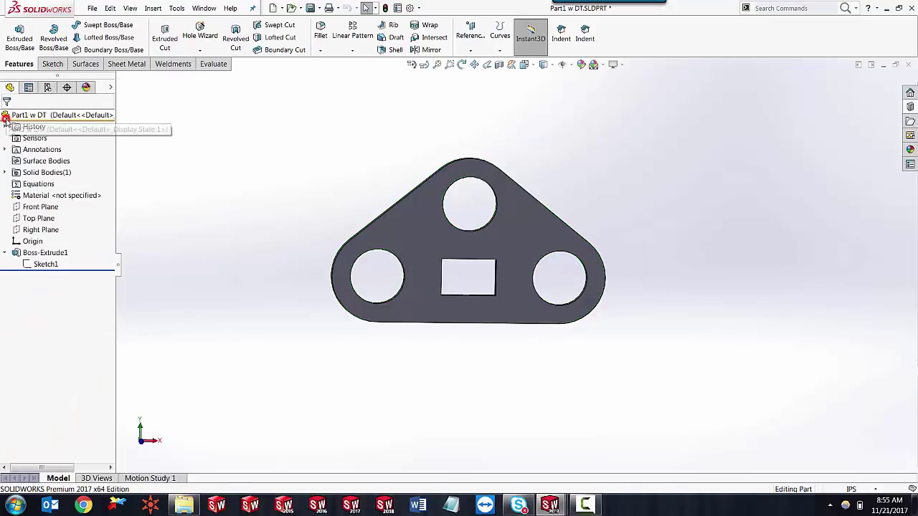
Insert an auto-created design table into the part, allowing model edits to update it.
{"action": "left_click", "coordinate": [47, 88]}
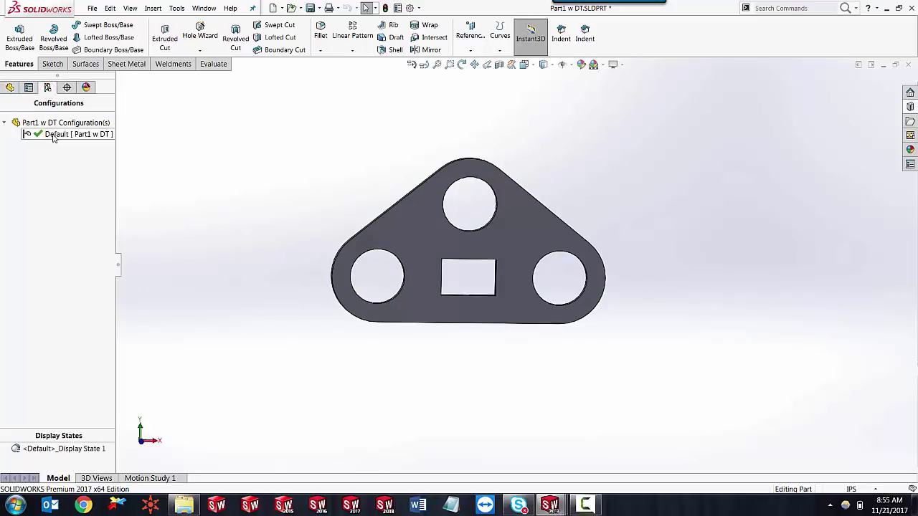
{"action": "left_click", "coordinate": [153, 8]}
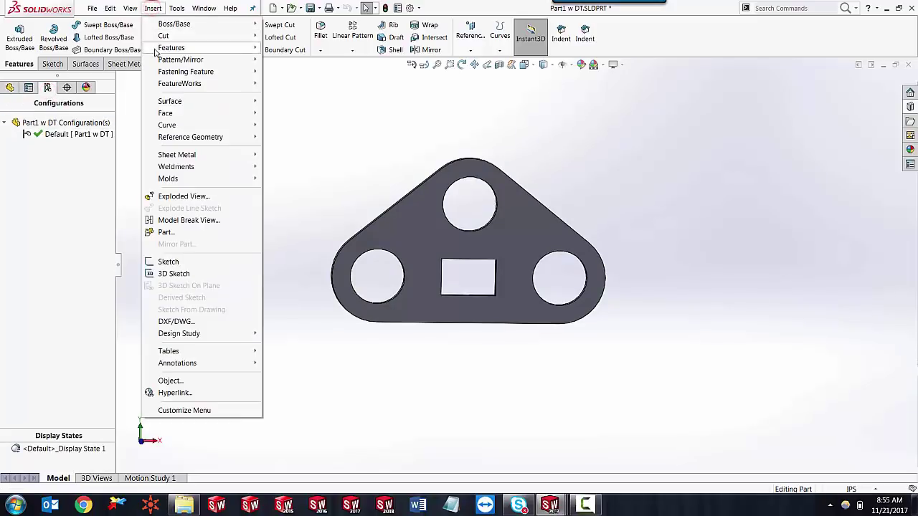
{"action": "left_click", "coordinate": [204, 351]}
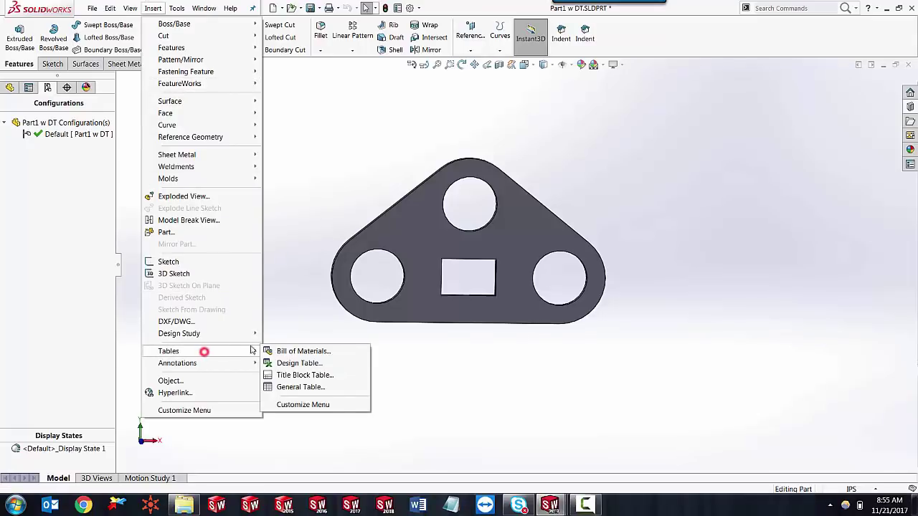
{"action": "left_click", "coordinate": [304, 363]}
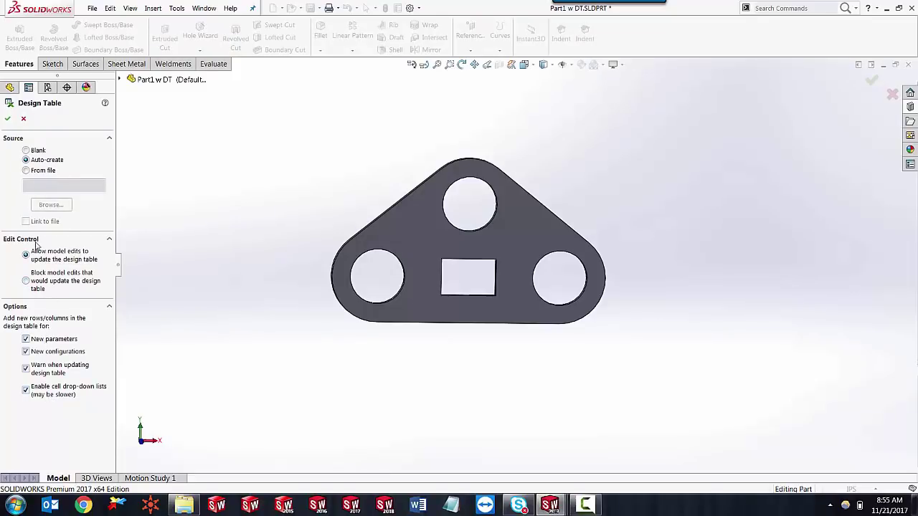
{"action": "left_click", "coordinate": [7, 118]}
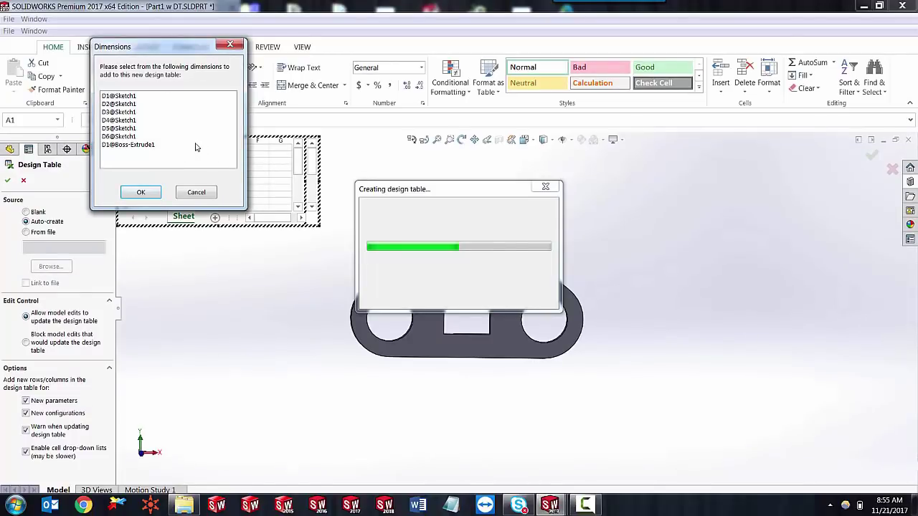
Include all the listed dimensions, D1@Sketch1 through D6@Sketch1 and D1@Boss-Extrude1, in the new design table.
{"action": "left_click", "coordinate": [135, 145]}
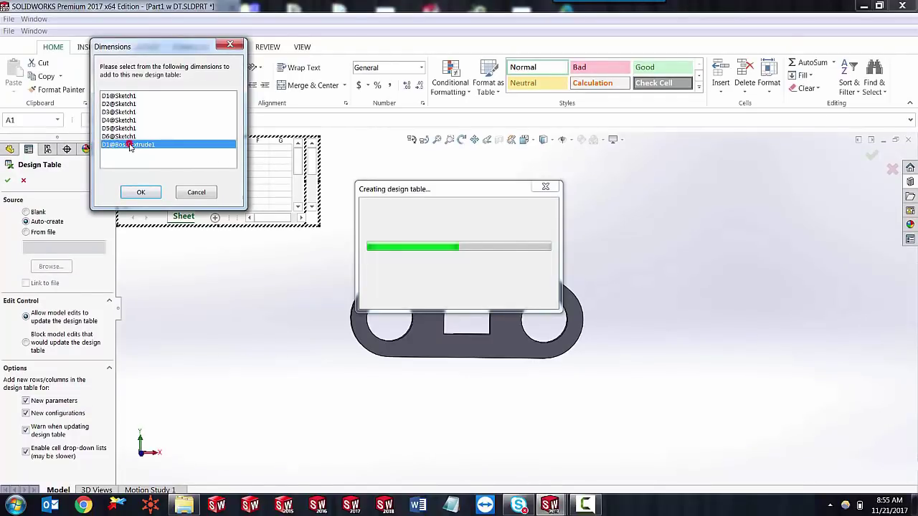
{"action": "left_click", "coordinate": [133, 98], "text": "shift"}
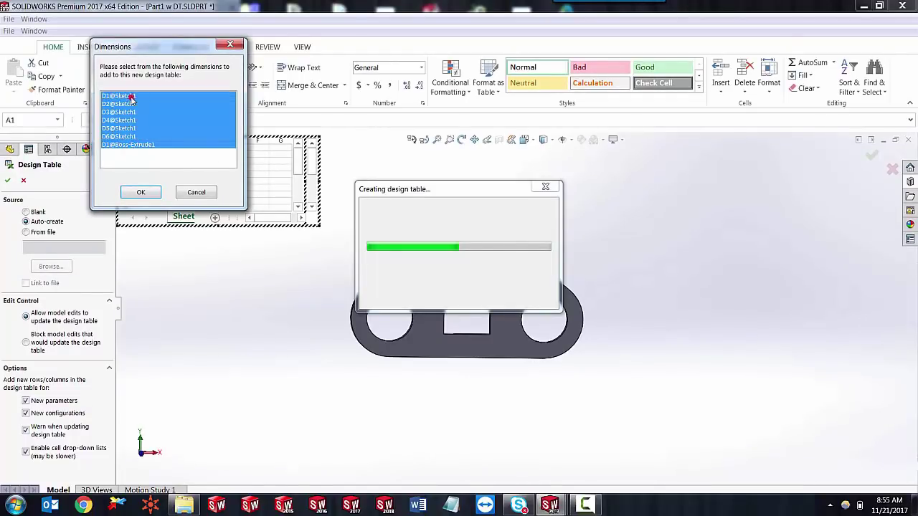
{"action": "left_click", "coordinate": [141, 193]}
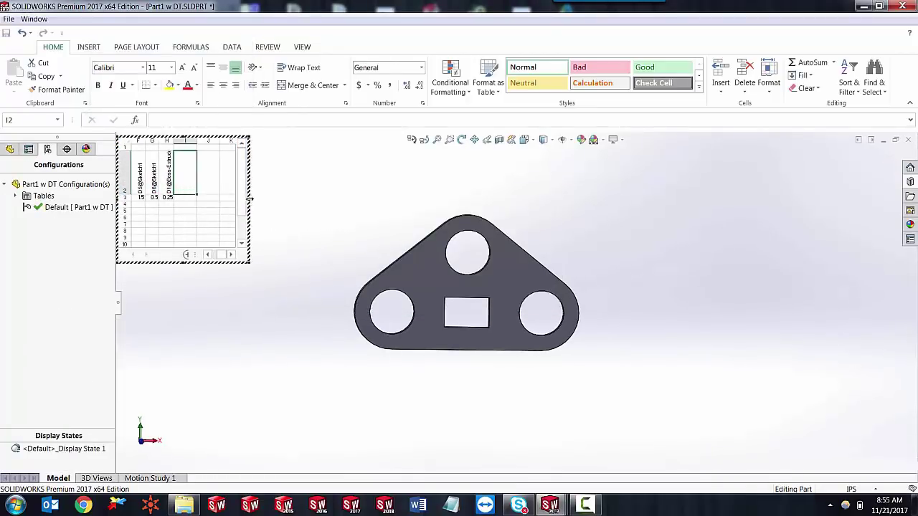
Widen the design table and add configuration rows named Scale 0.5 and Scale 0.1 below Default.
{"action": "left_click_drag", "start_coordinate": [249, 198], "coordinate": [395, 198]}
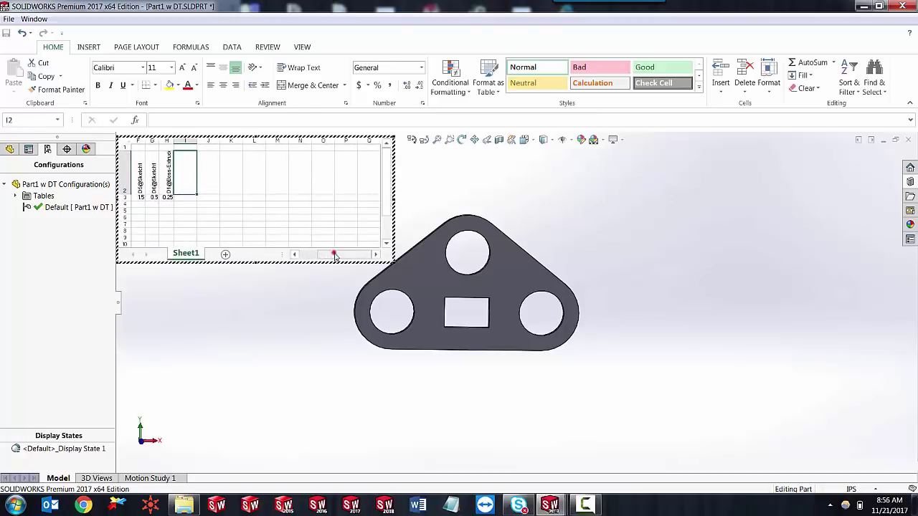
{"action": "left_click_drag", "start_coordinate": [334, 256], "coordinate": [326, 254]}
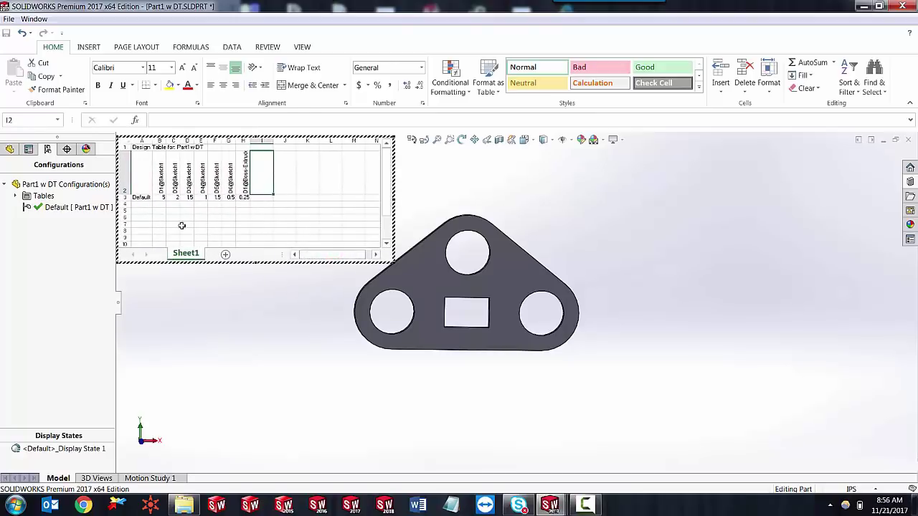
{"action": "left_click", "coordinate": [141, 204]}
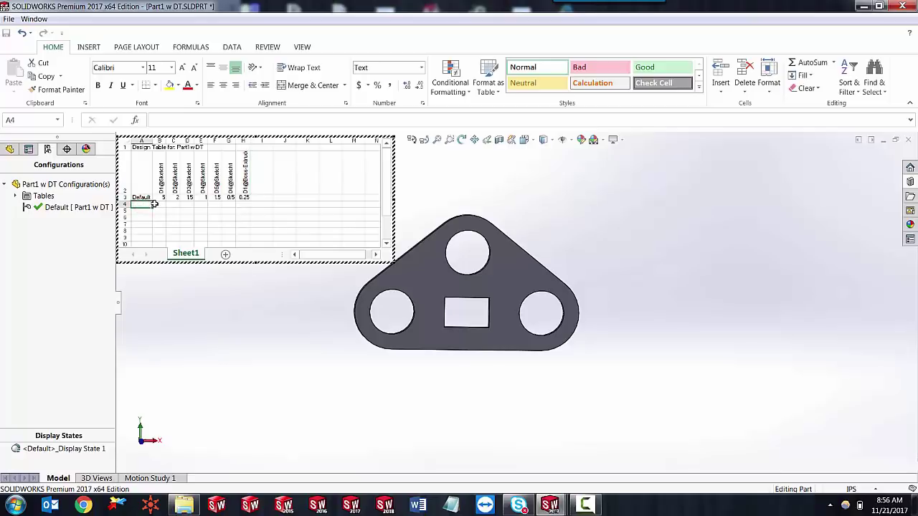
{"action": "type", "text": "Scale 0.5"}
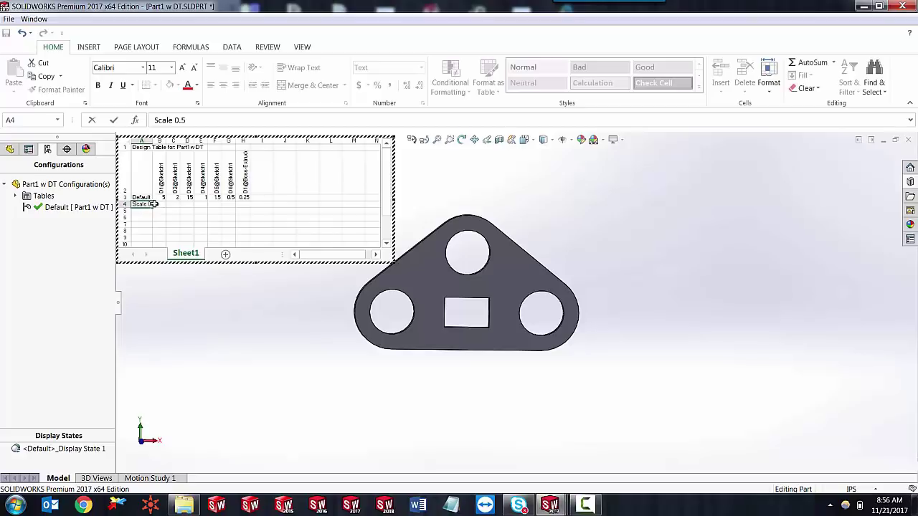
{"action": "key", "text": "Return"}
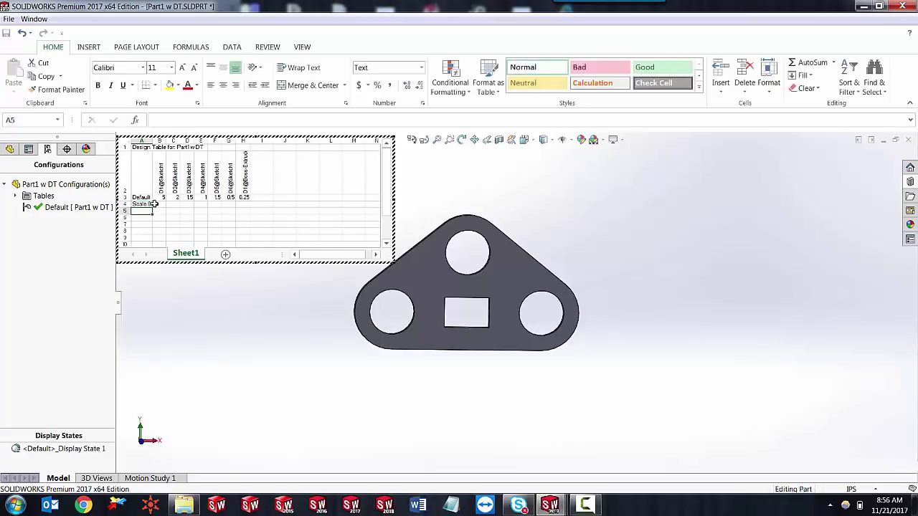
{"action": "left_click", "coordinate": [152, 205]}
{"action": "key", "text": "Down"}
{"action": "type", "text": "S"}
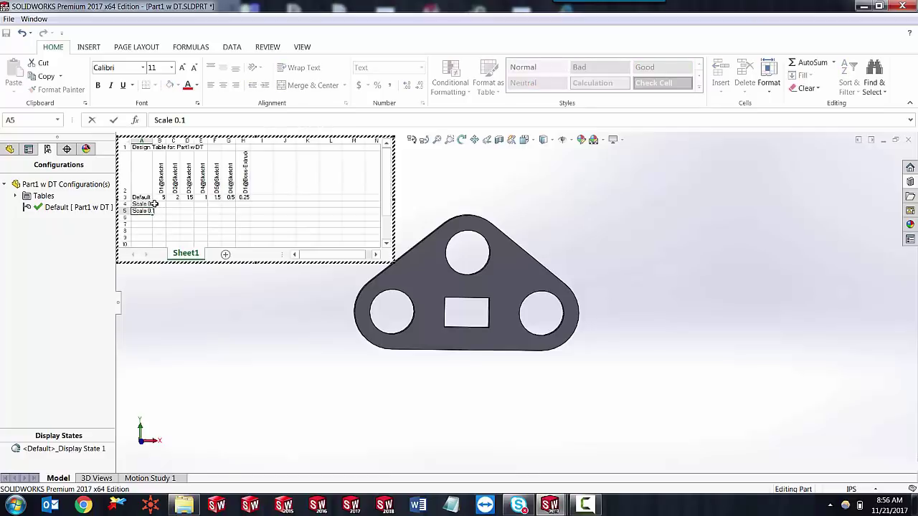
{"action": "key", "text": "Return"}
Rename the Default configuration row in cell A3 to Scale 1.0.
{"action": "key", "text": "Up"}
{"action": "key", "text": "Up"}
{"action": "key", "text": "Up"}
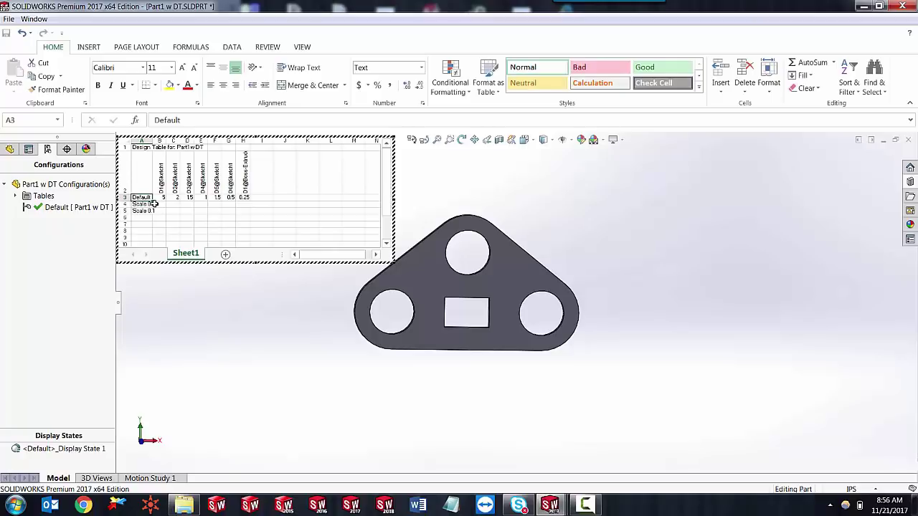
{"action": "type", "text": "Scale 1.0"}
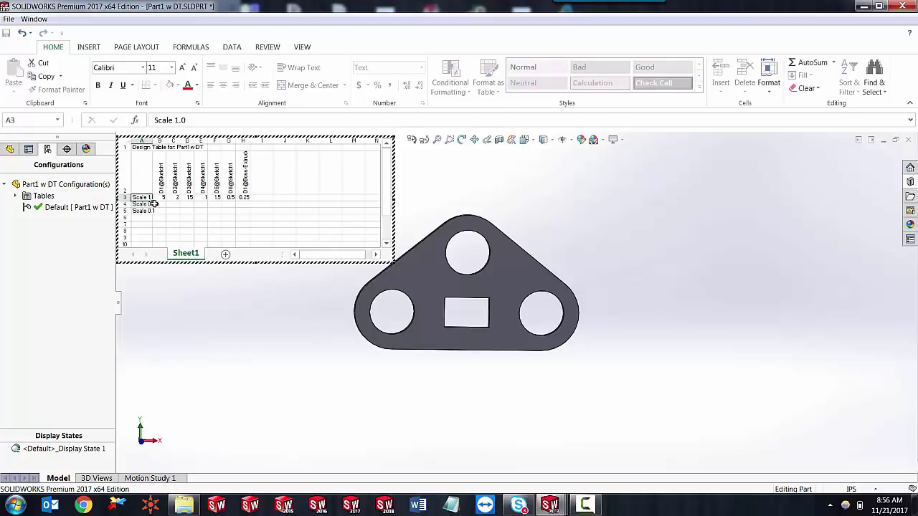
{"action": "key", "text": "Return"}
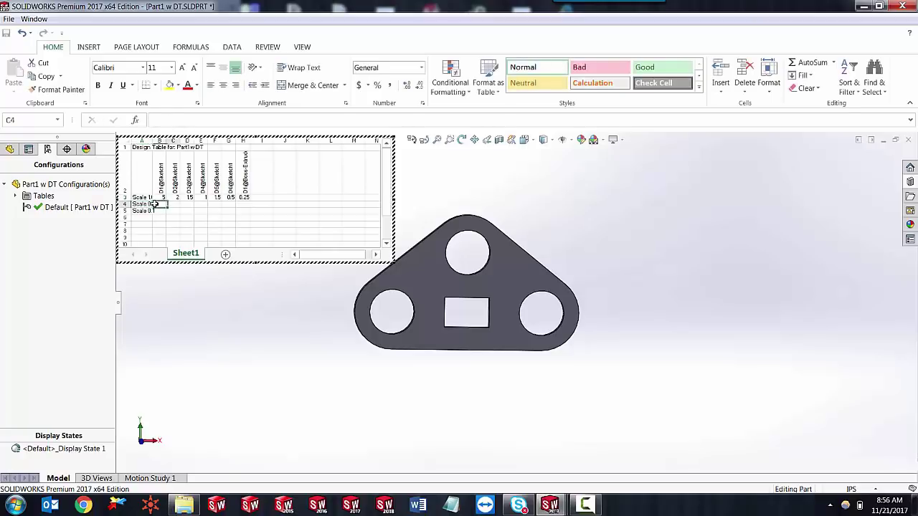
Enter =0.5*B3 in cell B4 and fill the formula across the Scale 0.5 row to column H.
{"action": "left_click", "coordinate": [158, 204]}
{"action": "type", "text": "="}
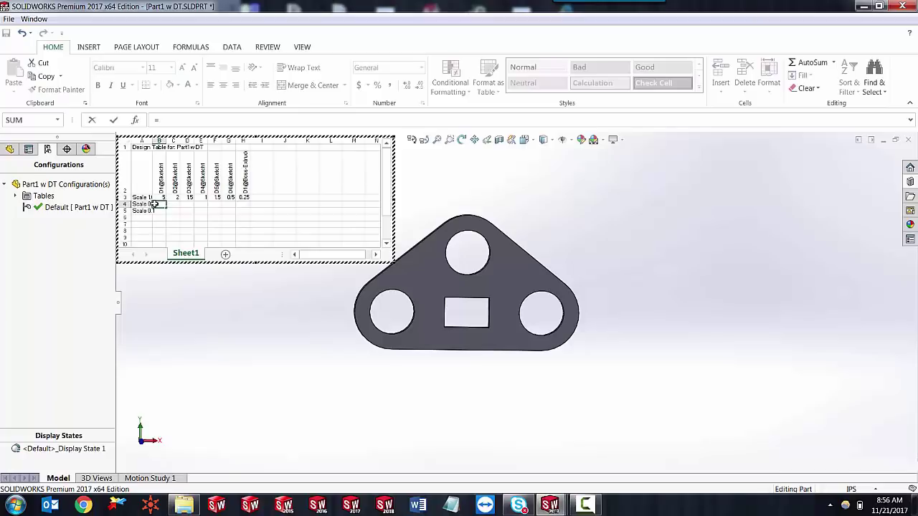
{"action": "type", "text": "0.5*"}
{"action": "left_click", "coordinate": [160, 198]}
{"action": "key", "text": "Return"}
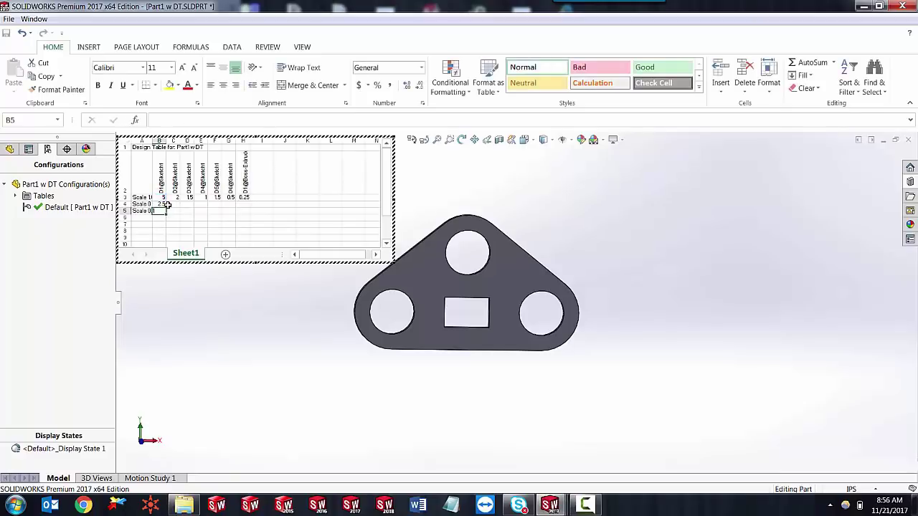
{"action": "left_click", "coordinate": [161, 204]}
{"action": "left_click_drag", "start_coordinate": [166, 207], "coordinate": [247, 208]}
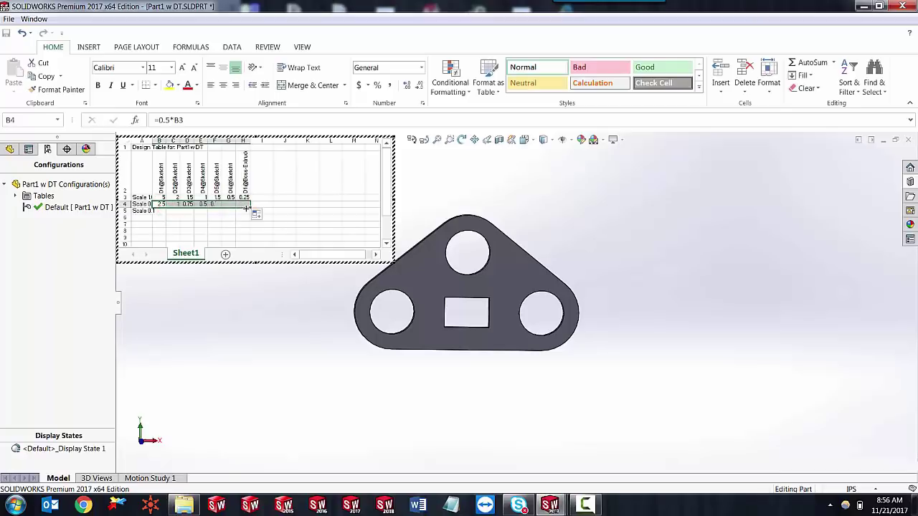
Enter =0.1*B4 in cell B5 and fill the formula across the Scale 0.1 row to column H.
{"action": "left_click", "coordinate": [163, 212]}
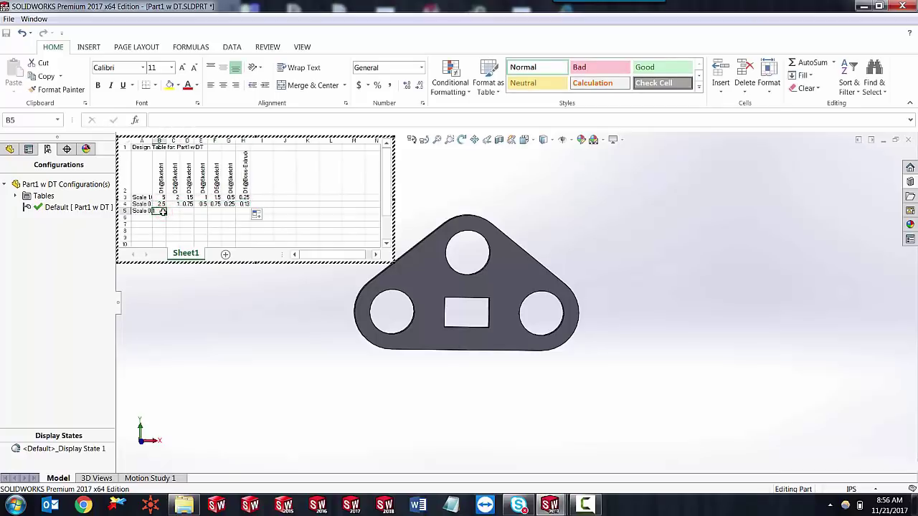
{"action": "type", "text": "=0.1*"}
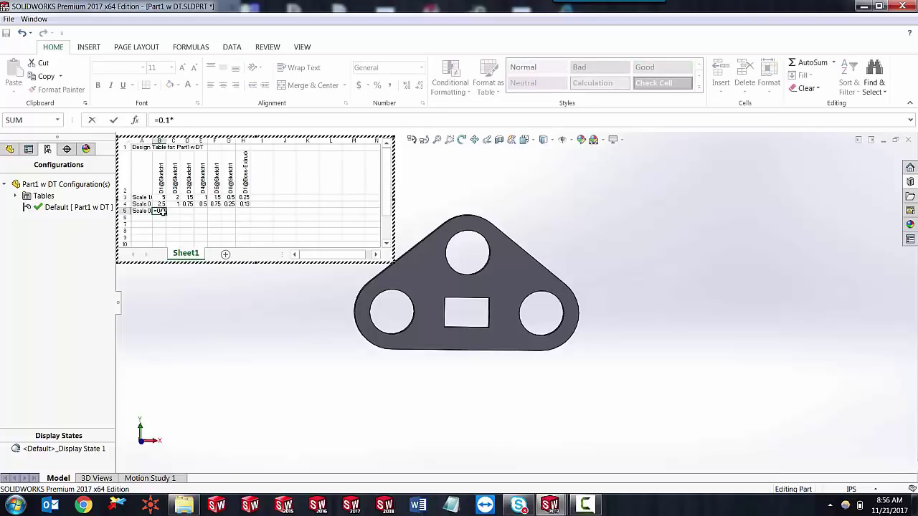
{"action": "left_click", "coordinate": [162, 204]}
{"action": "key", "text": "Return"}
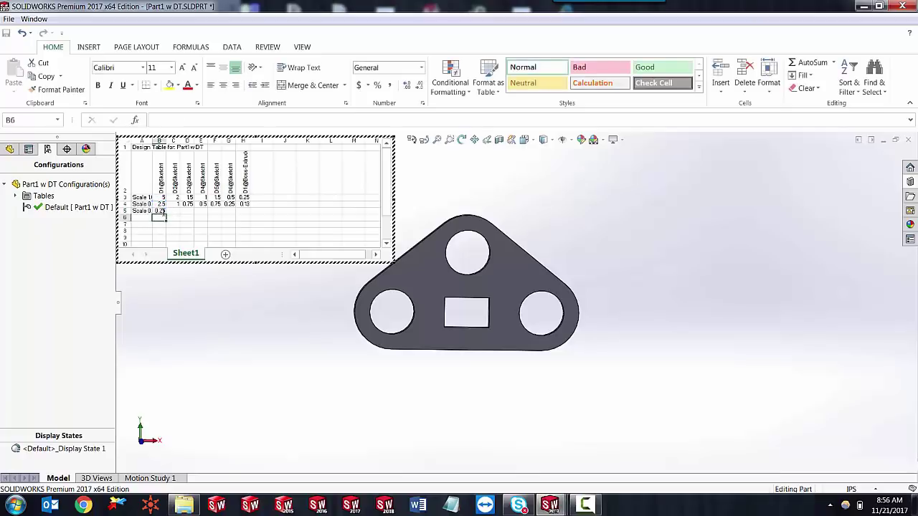
{"action": "left_click", "coordinate": [159, 211]}
{"action": "left_click_drag", "start_coordinate": [166, 215], "coordinate": [249, 215]}
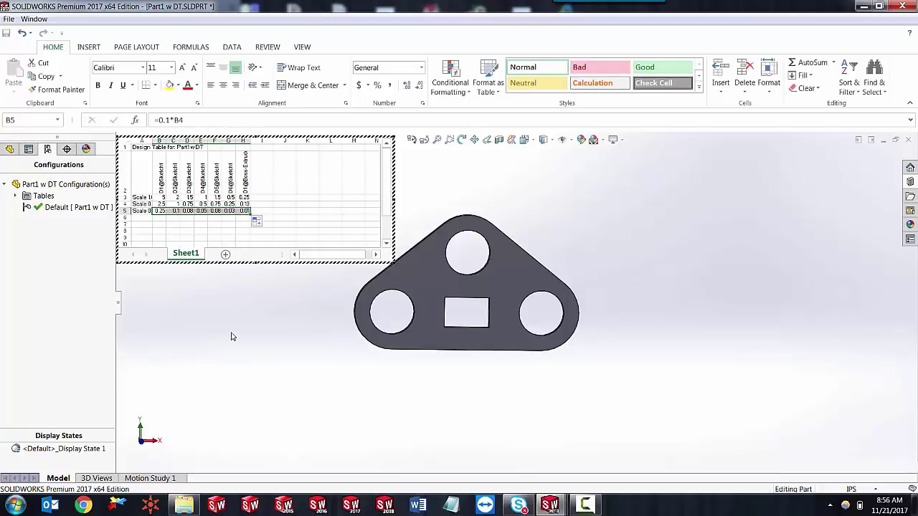
Close the design table to generate its configurations and activate the Scale 1.0 configuration.
{"action": "left_click", "coordinate": [238, 310]}
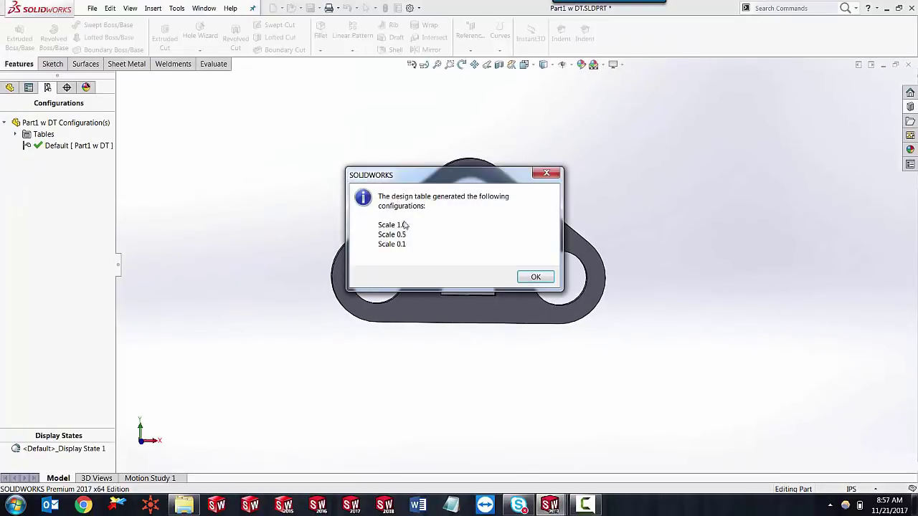
{"action": "left_click", "coordinate": [535, 277]}
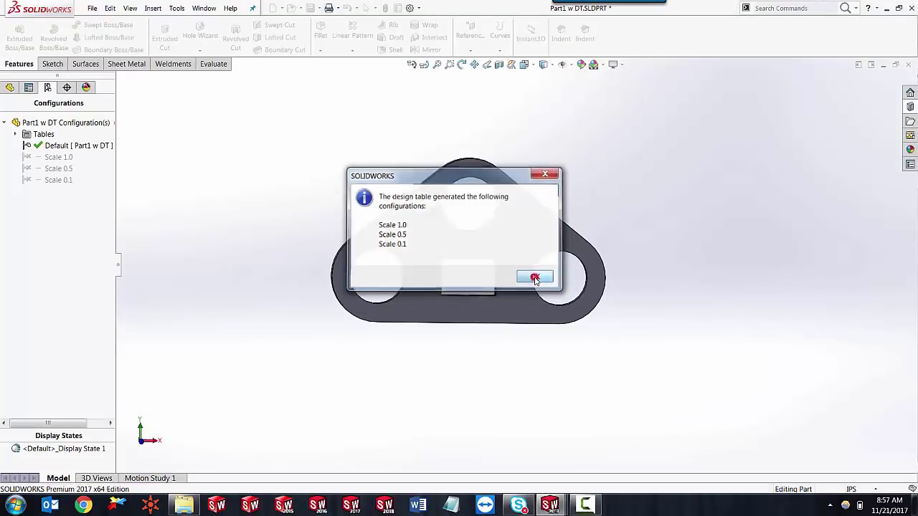
{"action": "double_click", "coordinate": [57, 158]}
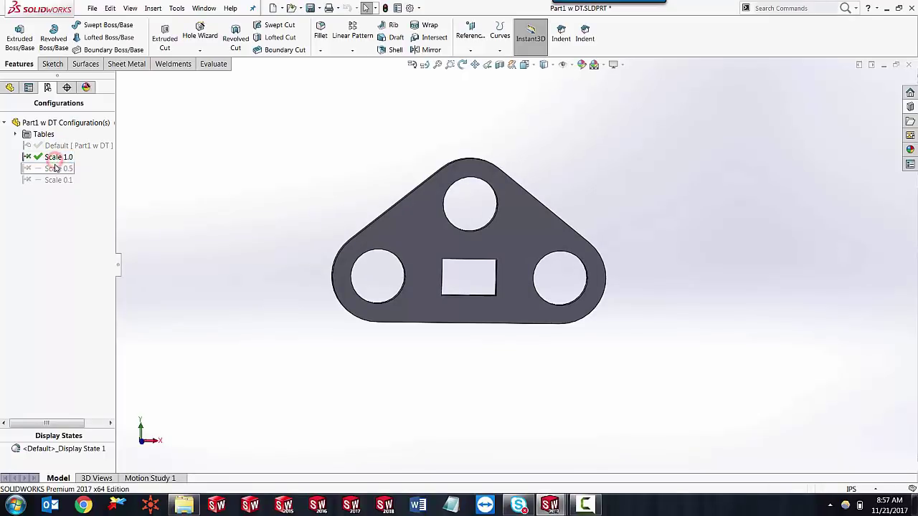
Make a new drawing from the part with the A_Size_ANSI_MM template, without opening the existing drawing, and set its units to IPS.
{"action": "left_click", "coordinate": [91, 8]}
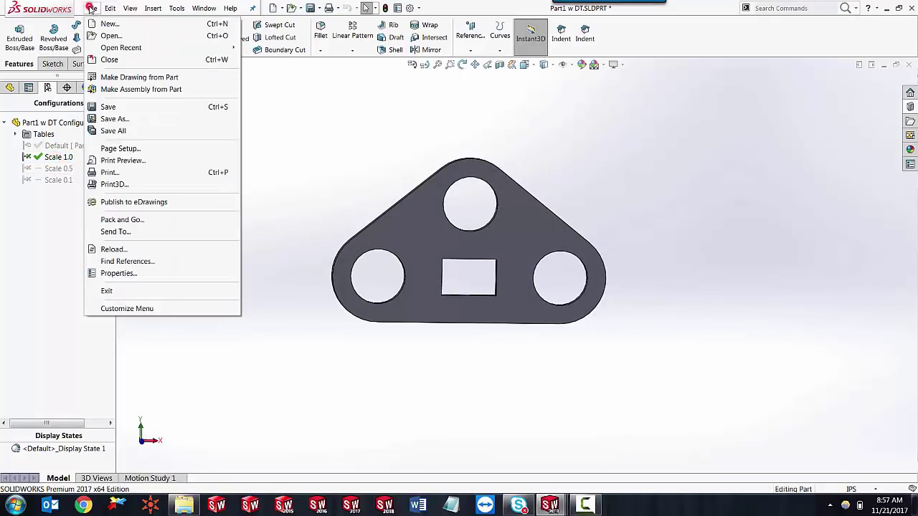
{"action": "left_click", "coordinate": [362, 77]}
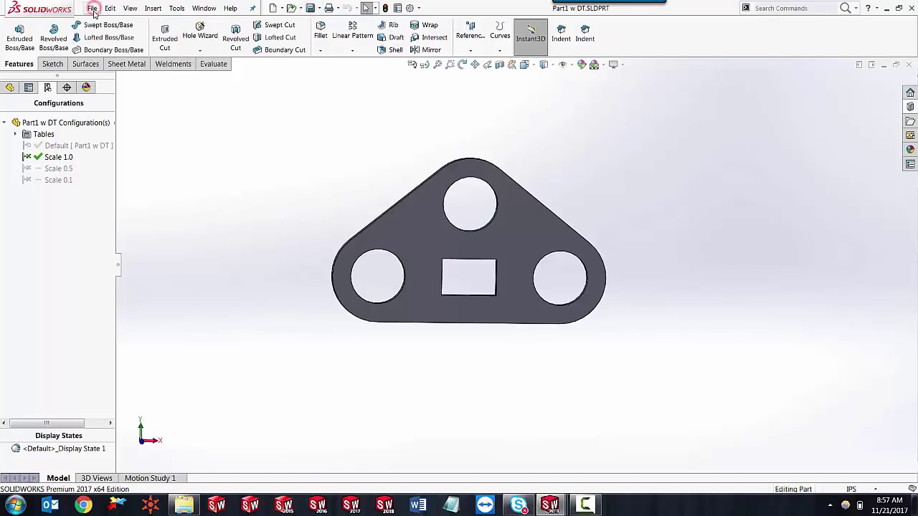
{"action": "left_click", "coordinate": [91, 8]}
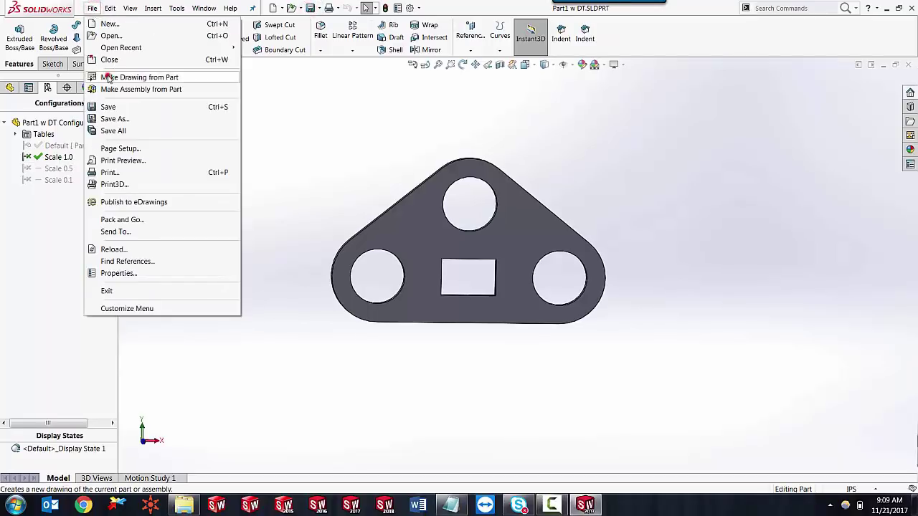
{"action": "left_click", "coordinate": [108, 78]}
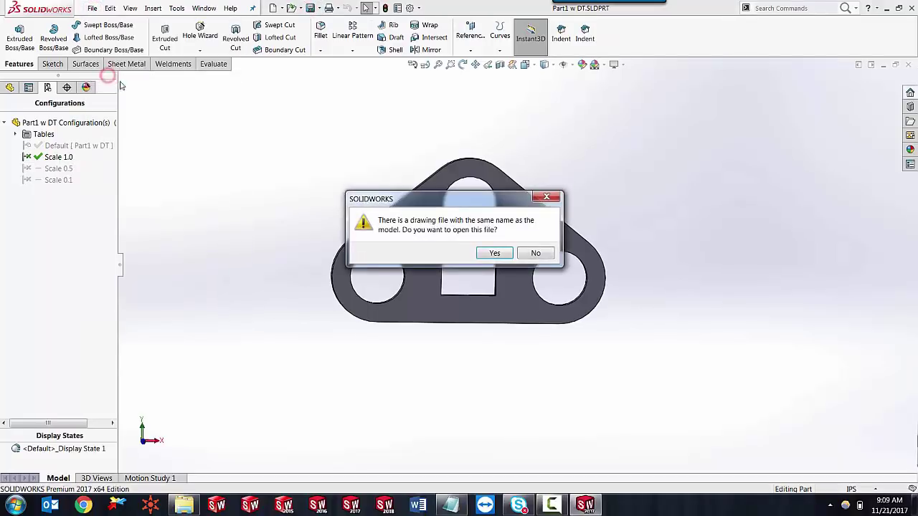
{"action": "left_click", "coordinate": [536, 253]}
{"action": "left_click", "coordinate": [370, 108]}
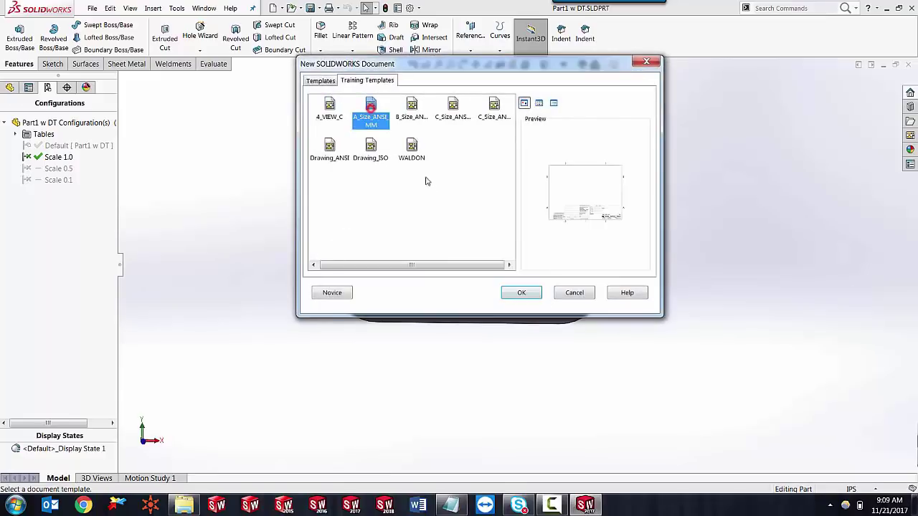
{"action": "left_click", "coordinate": [521, 292]}
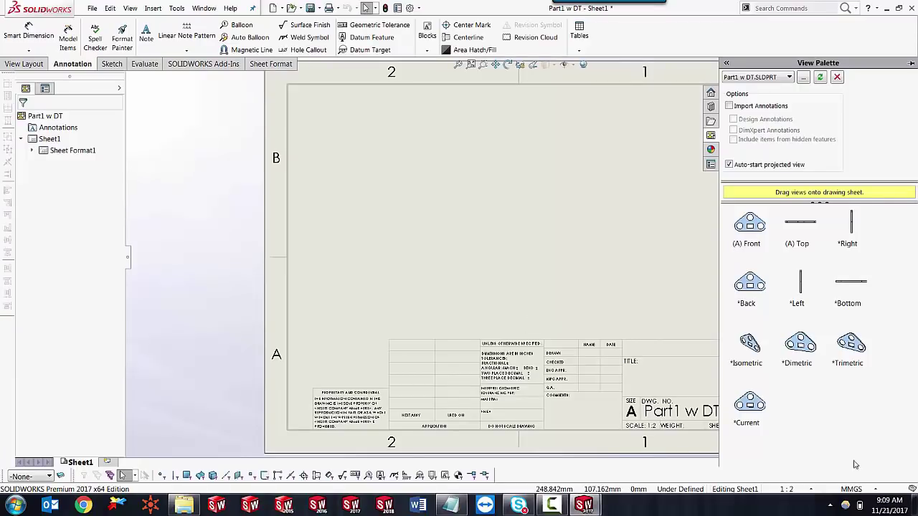
{"action": "left_click", "coordinate": [854, 489]}
{"action": "left_click", "coordinate": [851, 455]}
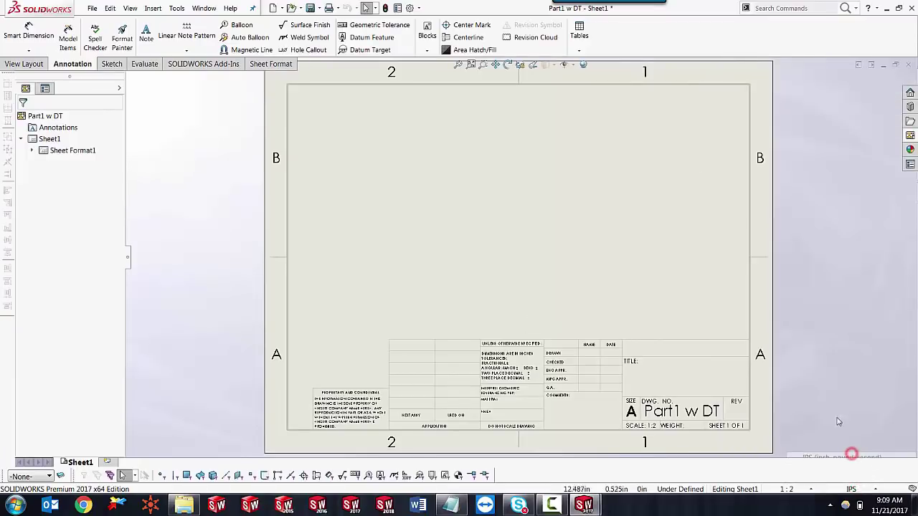
Place the part's front view in the sheet's upper area with a projected side view beside it.
{"action": "left_click", "coordinate": [910, 135]}
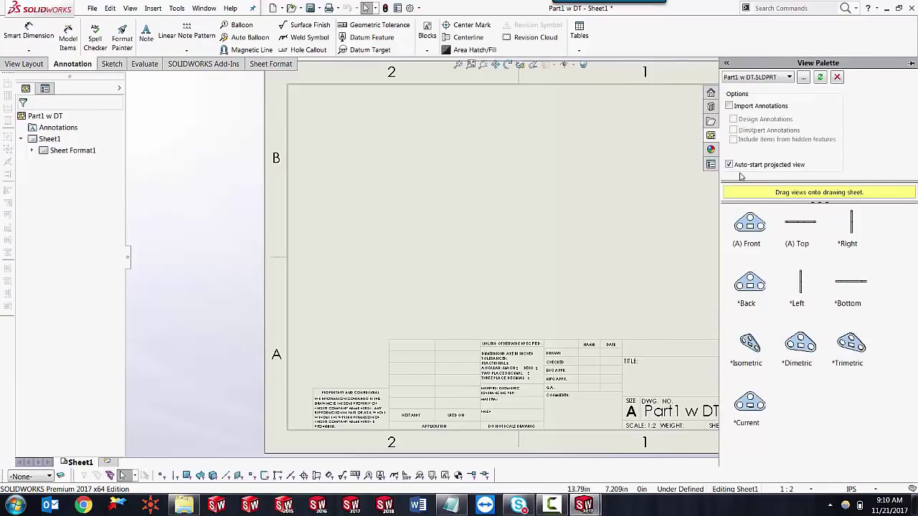
{"action": "left_click_drag", "start_coordinate": [750, 225], "coordinate": [385, 206]}
{"action": "left_click", "coordinate": [488, 212]}
{"action": "key", "text": "Escape"}
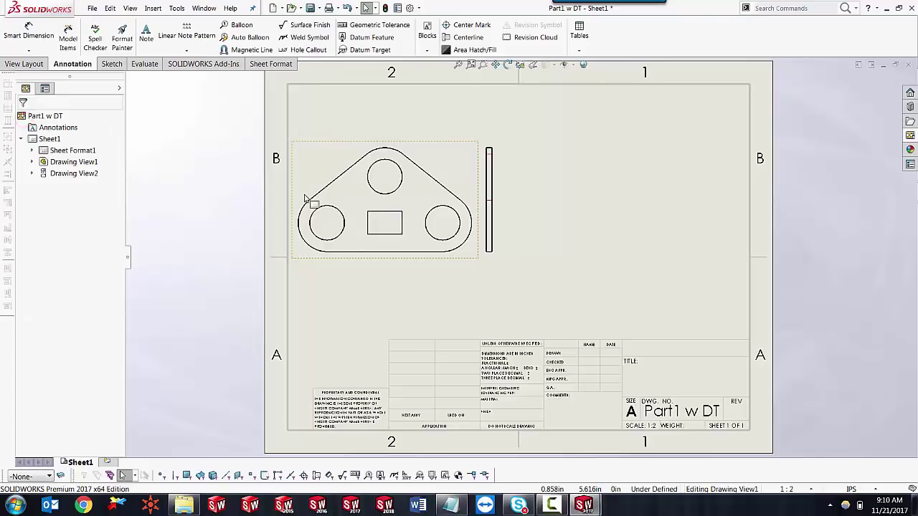
Insert model item dimensions from the entire model into all drawing views.
{"action": "left_click", "coordinate": [70, 40]}
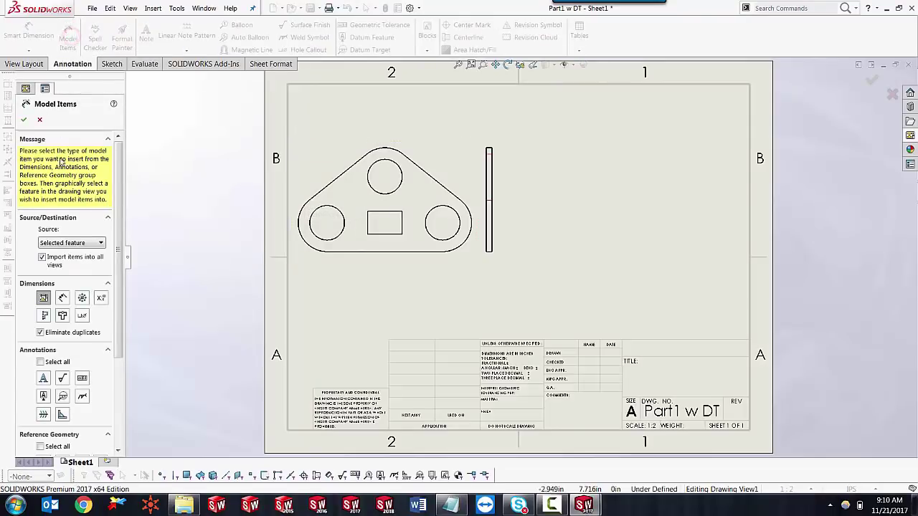
{"action": "left_click", "coordinate": [70, 244]}
{"action": "left_click", "coordinate": [70, 250]}
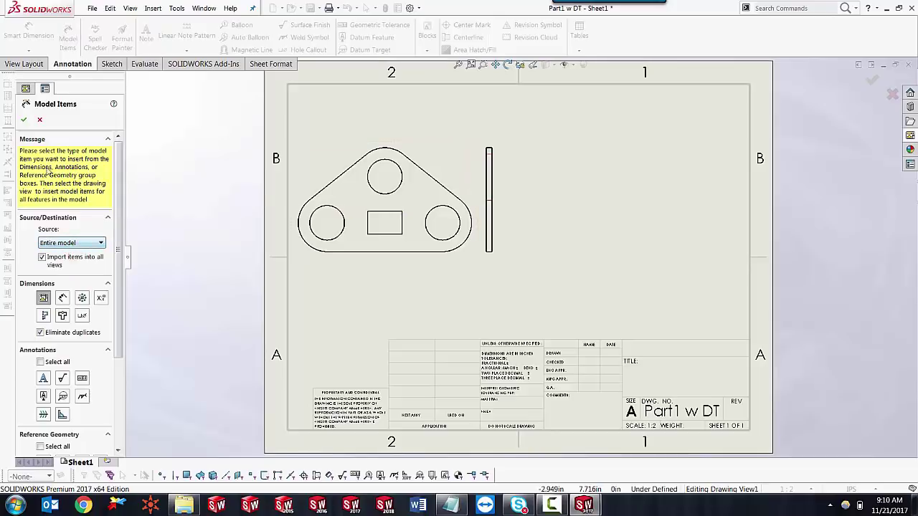
{"action": "left_click", "coordinate": [23, 121]}
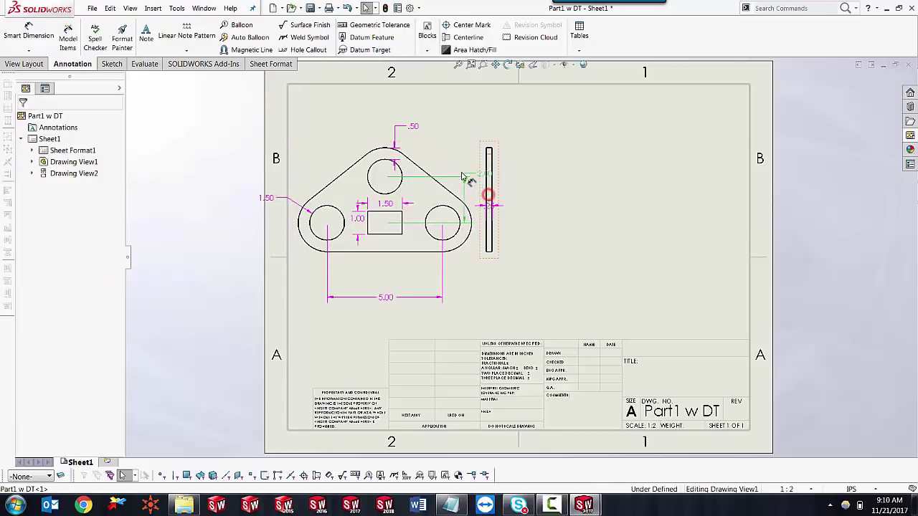
Space the side view from the front view and reposition the thickness, hole-spacing and hole-diameter dimensions clearly around both views.
{"action": "left_click_drag", "start_coordinate": [490, 196], "coordinate": [466, 190]}
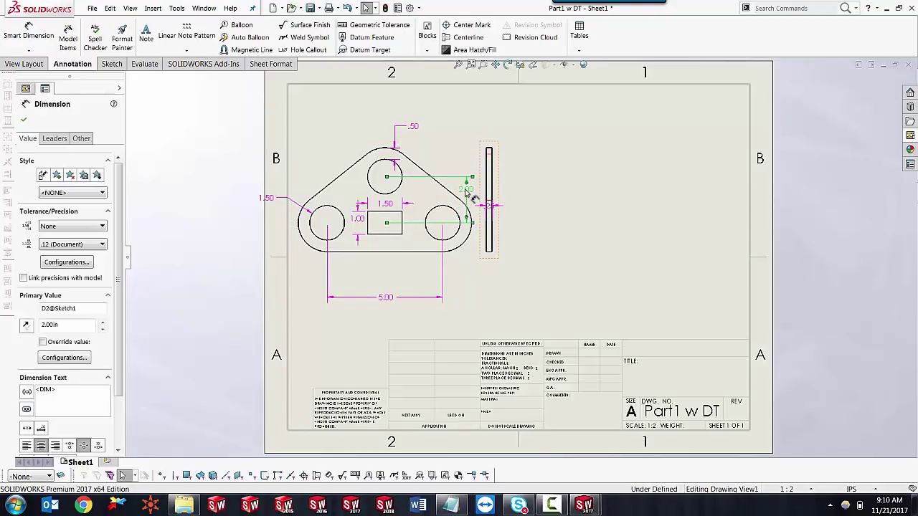
{"action": "left_click", "coordinate": [502, 241]}
{"action": "left_click_drag", "start_coordinate": [505, 214], "coordinate": [493, 129]}
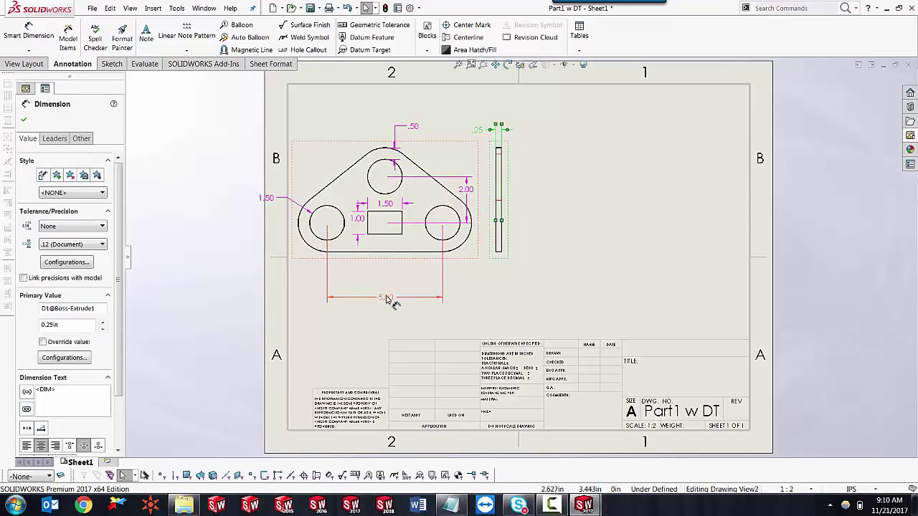
{"action": "left_click_drag", "start_coordinate": [388, 297], "coordinate": [388, 270]}
{"action": "left_click_drag", "start_coordinate": [266, 199], "coordinate": [290, 182]}
{"action": "left_click", "coordinate": [573, 180]}
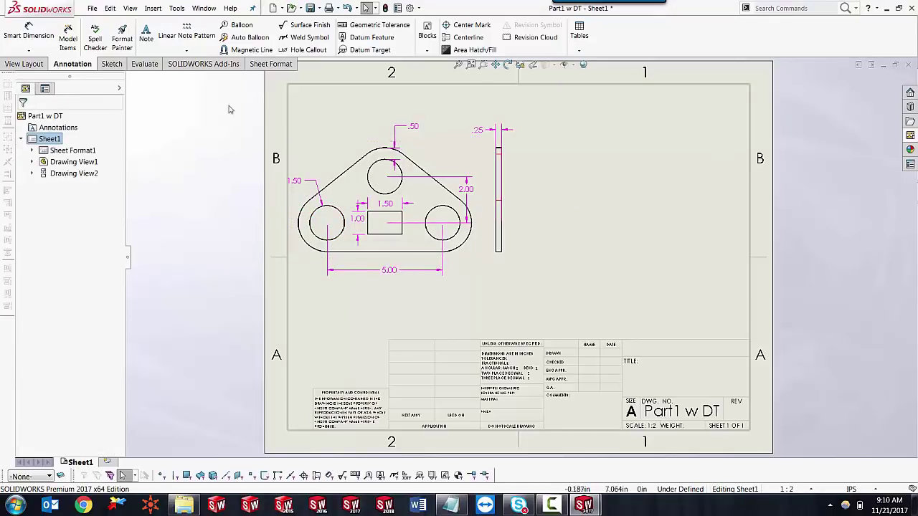
{"action": "left_click", "coordinate": [151, 10]}
{"action": "mouse_move", "coordinate": [160, 65]}
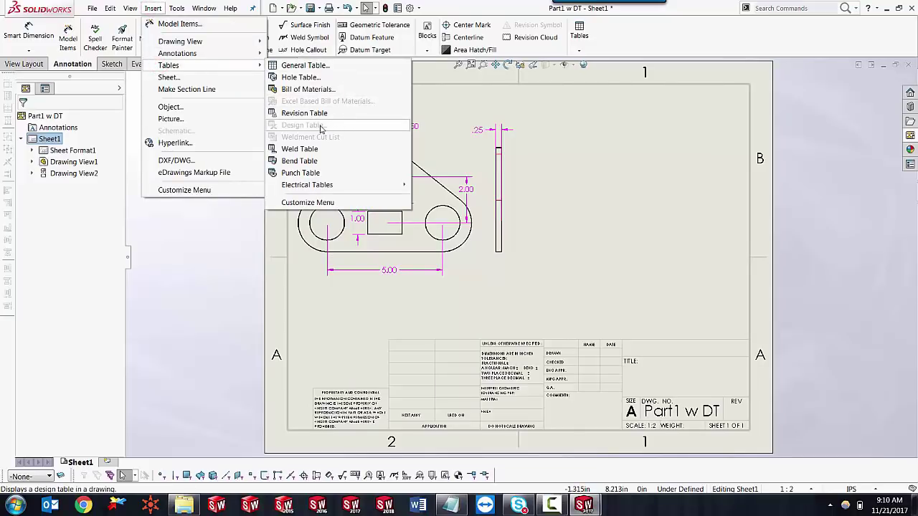
{"action": "left_click", "coordinate": [636, 172]}
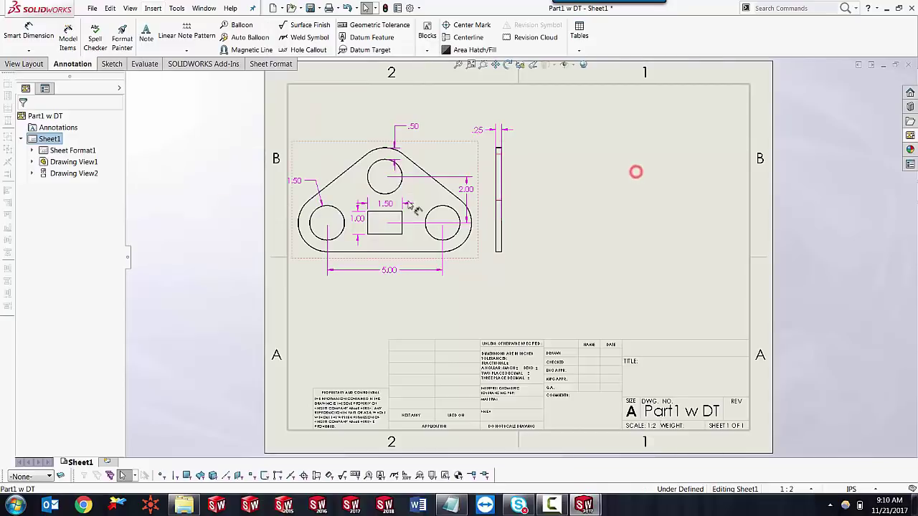
Insert the part's design table for the front view and place it on the sheet beside the side view.
{"action": "left_click", "coordinate": [411, 202]}
{"action": "left_click", "coordinate": [129, 9]}
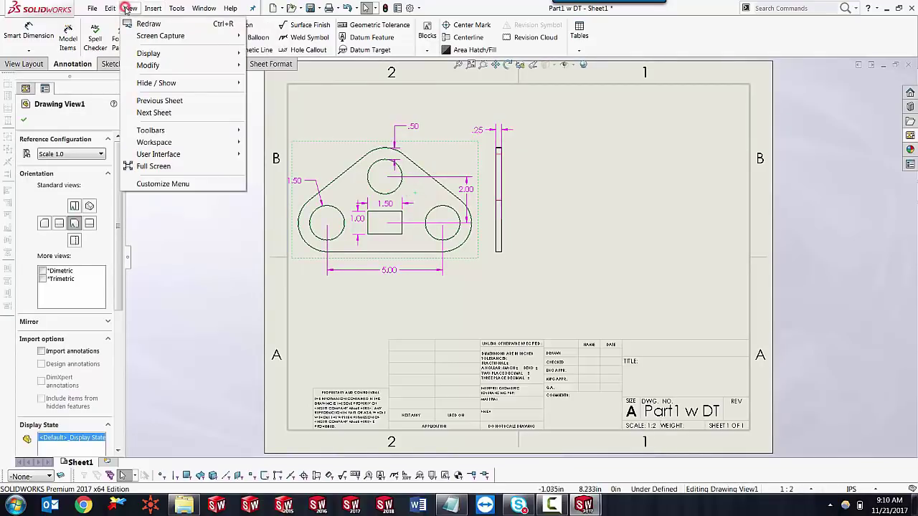
{"action": "mouse_move", "coordinate": [163, 9]}
{"action": "mouse_move", "coordinate": [152, 65]}
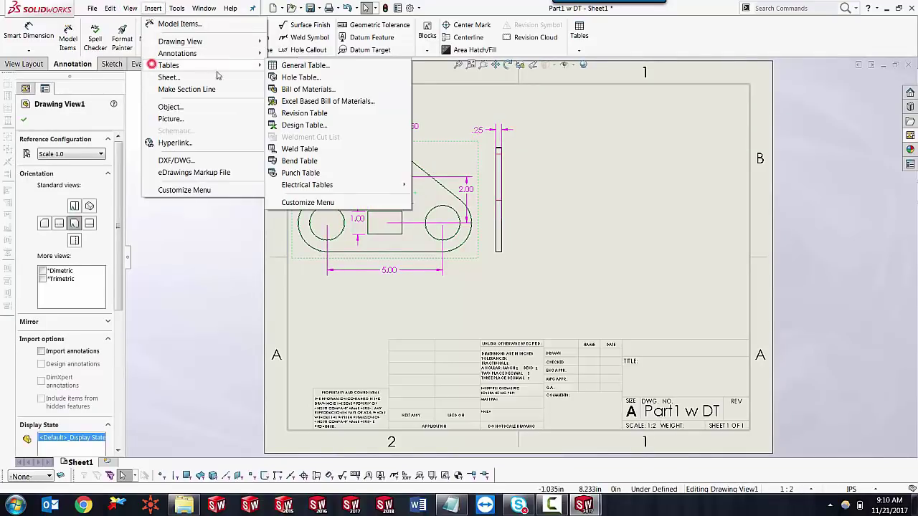
{"action": "left_click", "coordinate": [304, 125]}
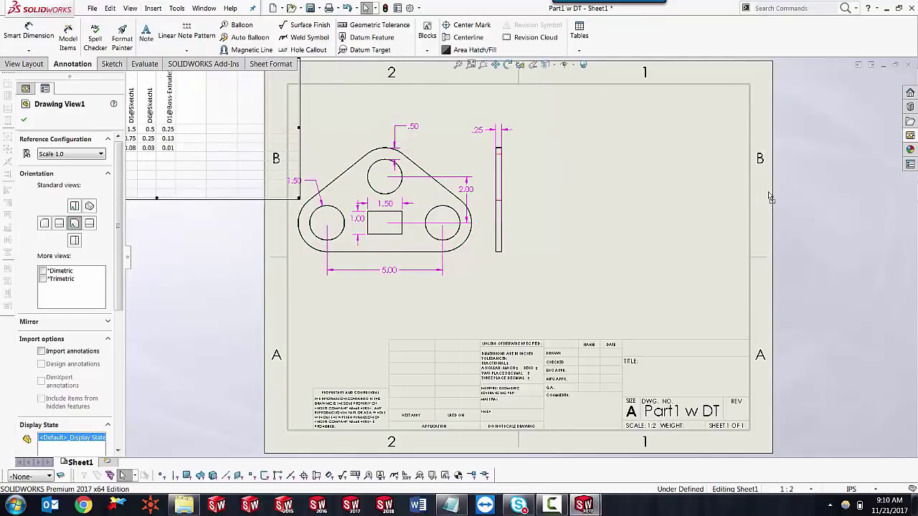
{"action": "left_click", "coordinate": [579, 203]}
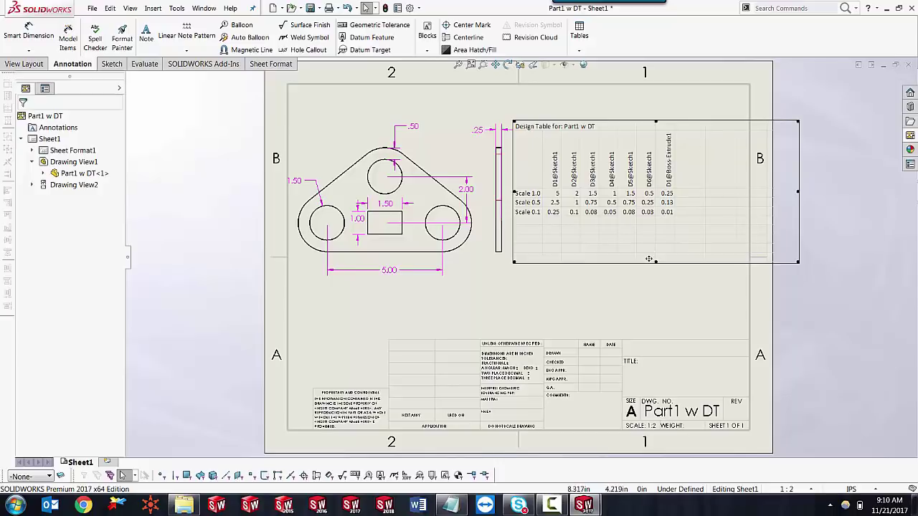
{"action": "left_click", "coordinate": [630, 297]}
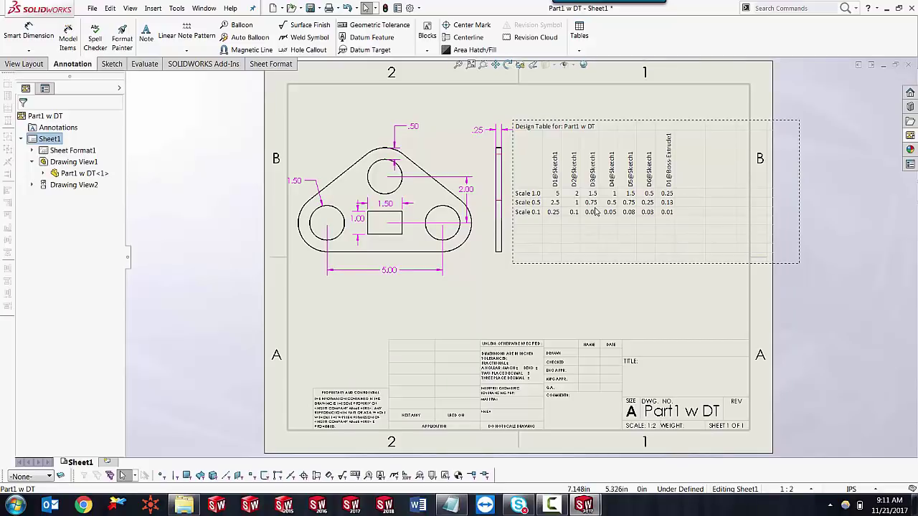
Open the drawing's design table for editing without adding suggested rows or columns, and enlarge the worksheet window for reading.
{"action": "left_click", "coordinate": [602, 181]}
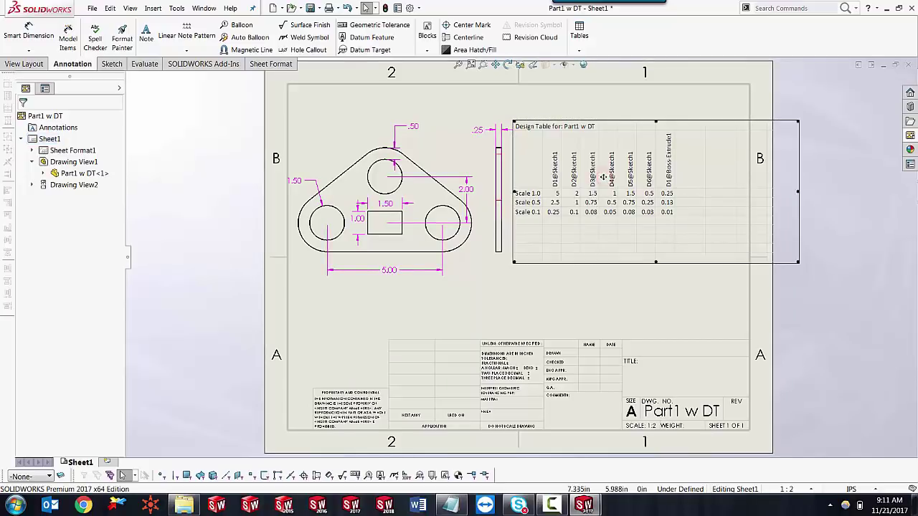
{"action": "right_click", "coordinate": [603, 177]}
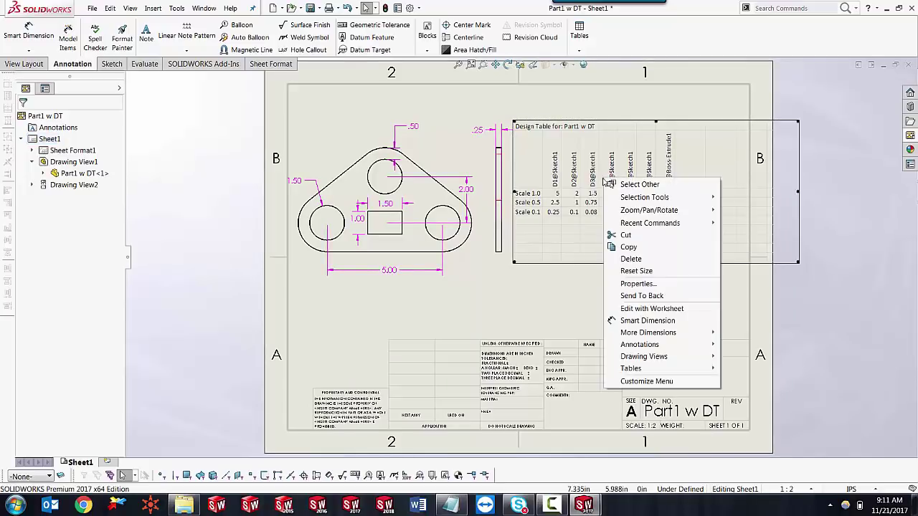
{"action": "left_click", "coordinate": [633, 309]}
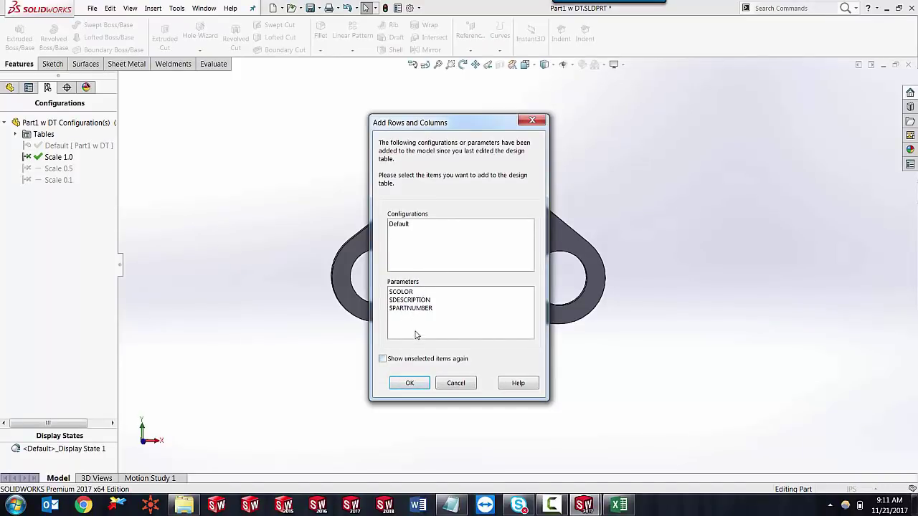
{"action": "left_click", "coordinate": [407, 381]}
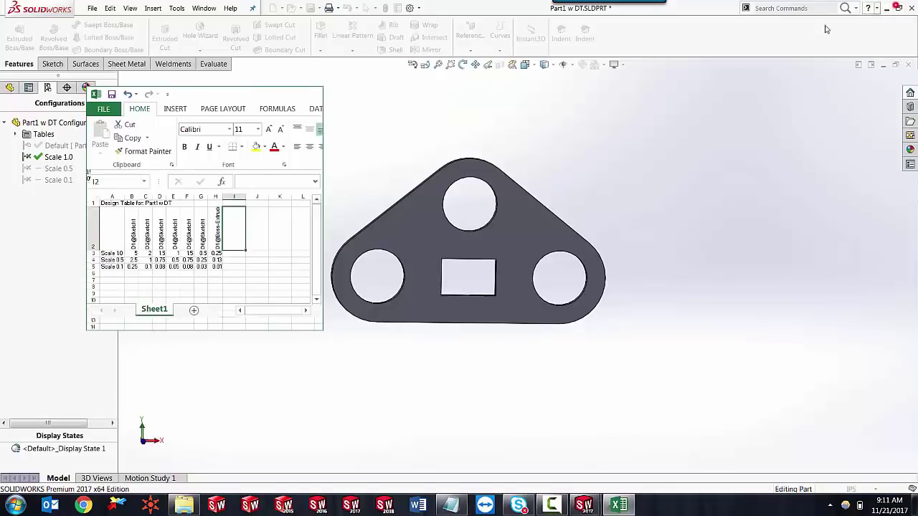
{"action": "left_click", "coordinate": [894, 6]}
{"action": "left_click_drag", "start_coordinate": [321, 332], "coordinate": [535, 449]}
{"action": "scroll", "coordinate": [307, 349], "scroll_direction": "up", "scroll_amount": 4, "text": "ctrl"}
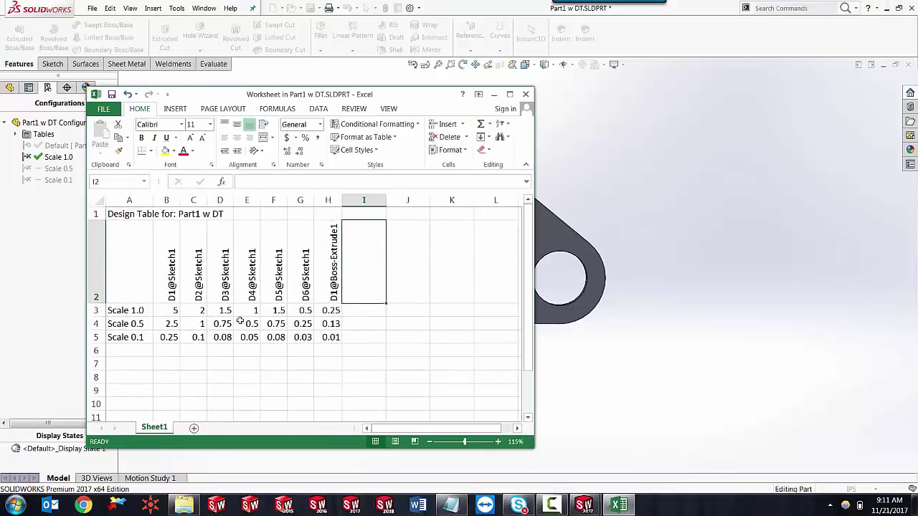
Insert a blank row above the design table's title row.
{"action": "left_click", "coordinate": [169, 269]}
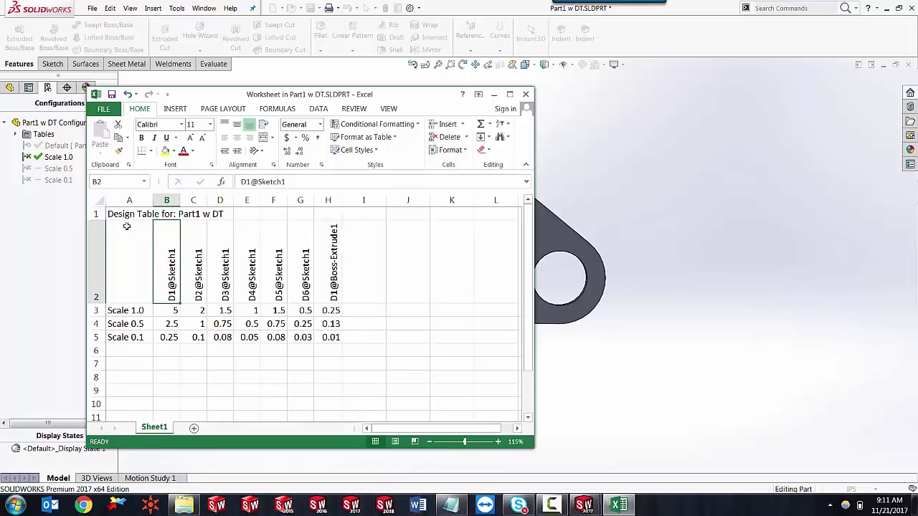
{"action": "right_click", "coordinate": [94, 214]}
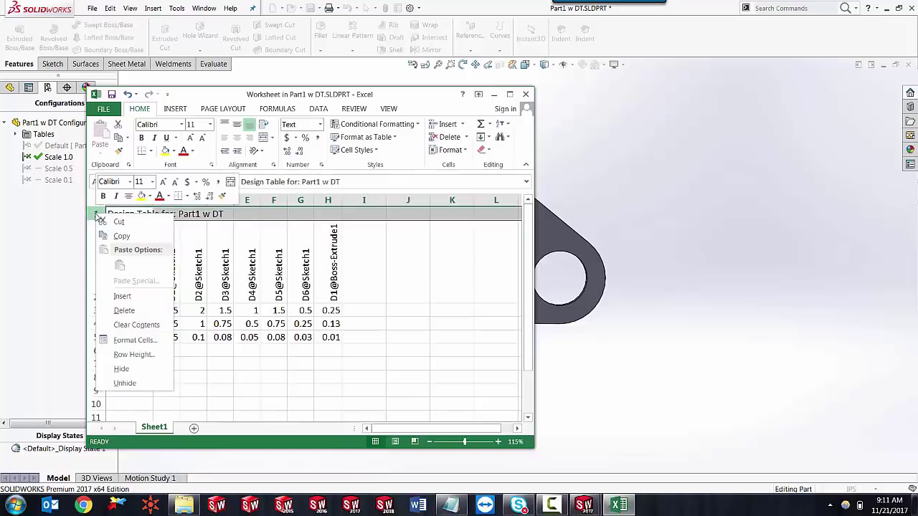
{"action": "left_click", "coordinate": [122, 295]}
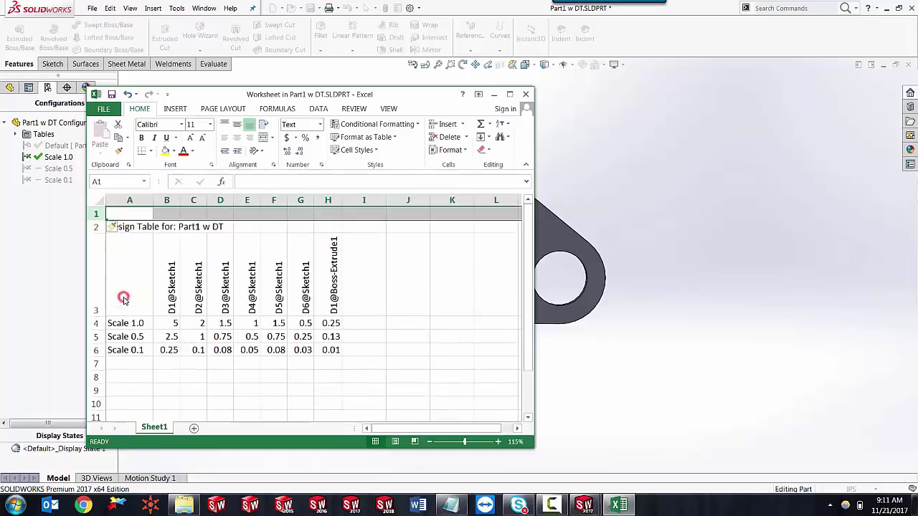
Label the dimension columns A, B, C, D, E, F and G in cells B1 to H1.
{"action": "left_click", "coordinate": [134, 214]}
{"action": "left_click", "coordinate": [162, 214]}
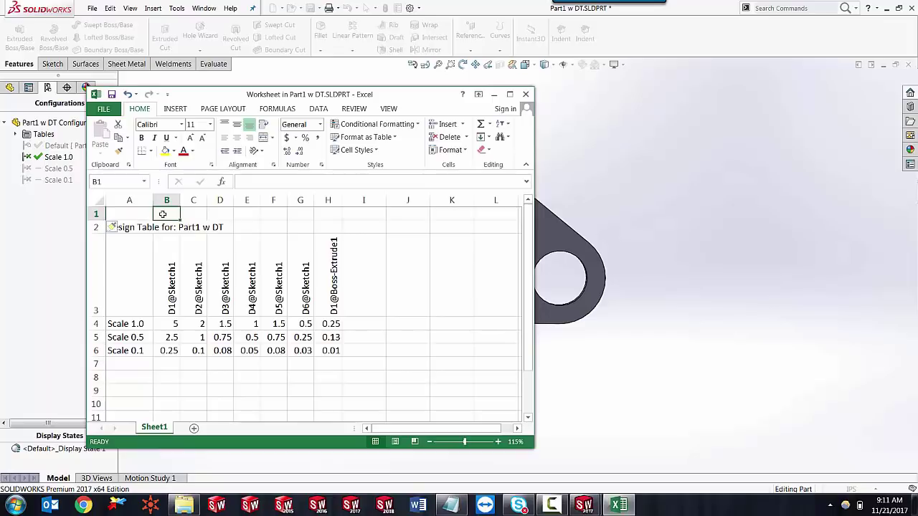
{"action": "type", "text": "A"}
{"action": "key", "text": "Tab"}
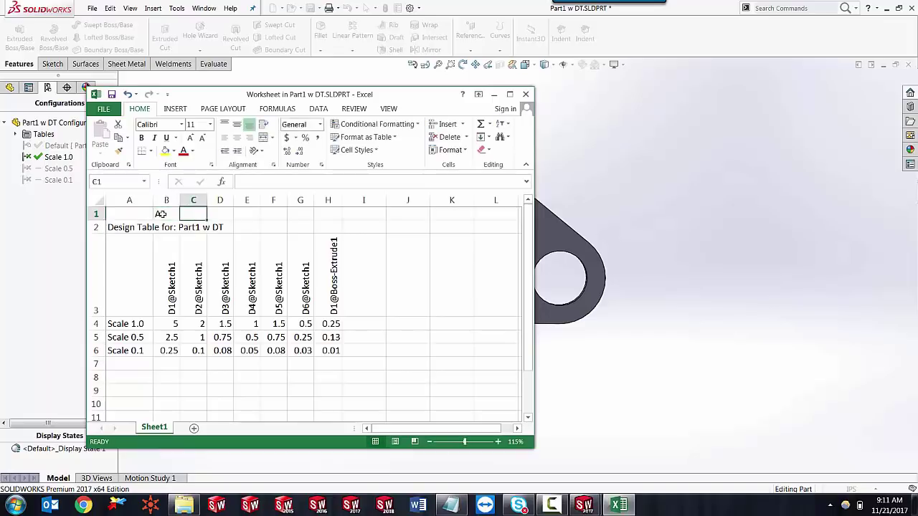
{"action": "type", "text": "B"}
{"action": "key", "text": "Tab"}
{"action": "type", "text": "C"}
{"action": "key", "text": "Tab"}
{"action": "type", "text": "D"}
{"action": "key", "text": "BackSpace"}
{"action": "key", "text": "Tab"}
{"action": "type", "text": "E"}
{"action": "key", "text": "Tab"}
{"action": "type", "text": "F"}
{"action": "key", "text": "Tab"}
{"action": "type", "text": "G"}
Enter Descr as the heading in cell A1.
{"action": "left_click", "coordinate": [160, 214]}
{"action": "key", "text": "Left"}
{"action": "key", "text": "Down"}
{"action": "key", "text": "Down"}
{"action": "key", "text": "Down"}
{"action": "key", "text": "Down"}
{"action": "key", "text": "Down"}
{"action": "key", "text": "Up"}
{"action": "key", "text": "Up"}
{"action": "key", "text": "Up"}
{"action": "key", "text": "Up"}
{"action": "key", "text": "Up"}
{"action": "key", "text": "Up"}
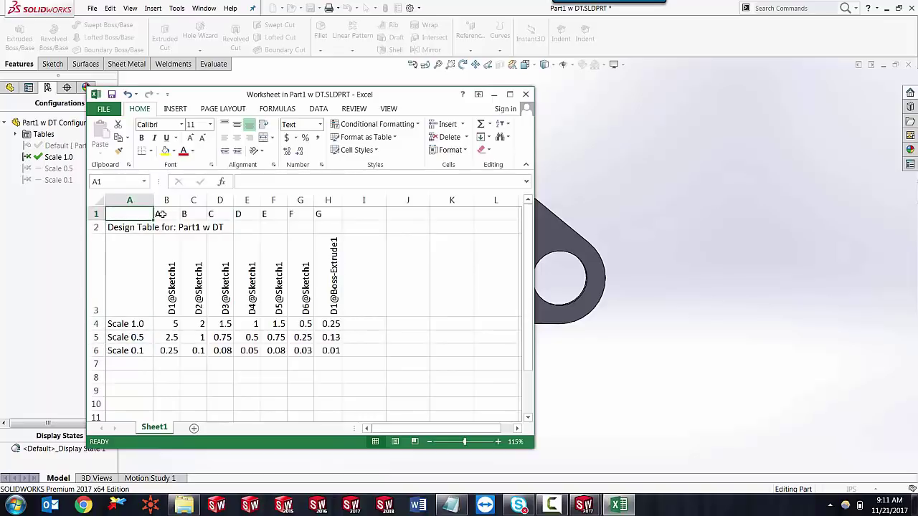
{"action": "type", "text": "P"}
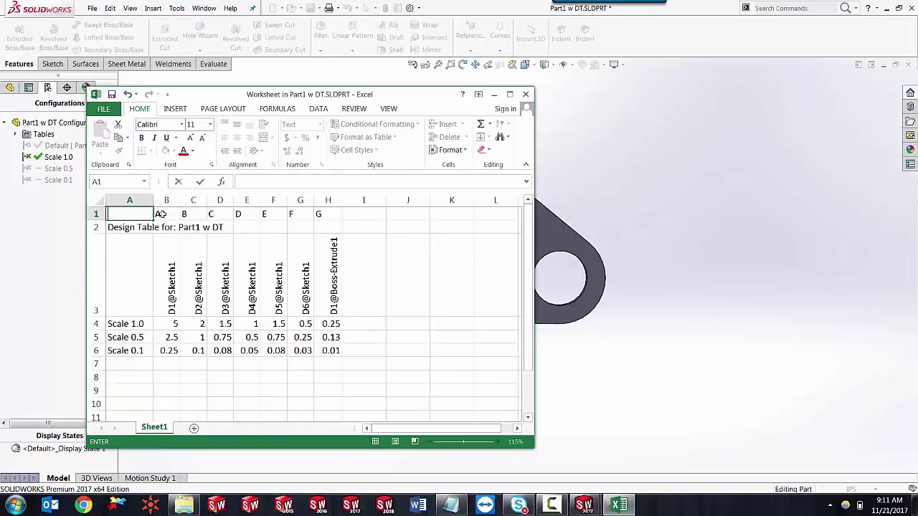
{"action": "type", "text": "Dec"}
{"action": "key", "text": "Return"}
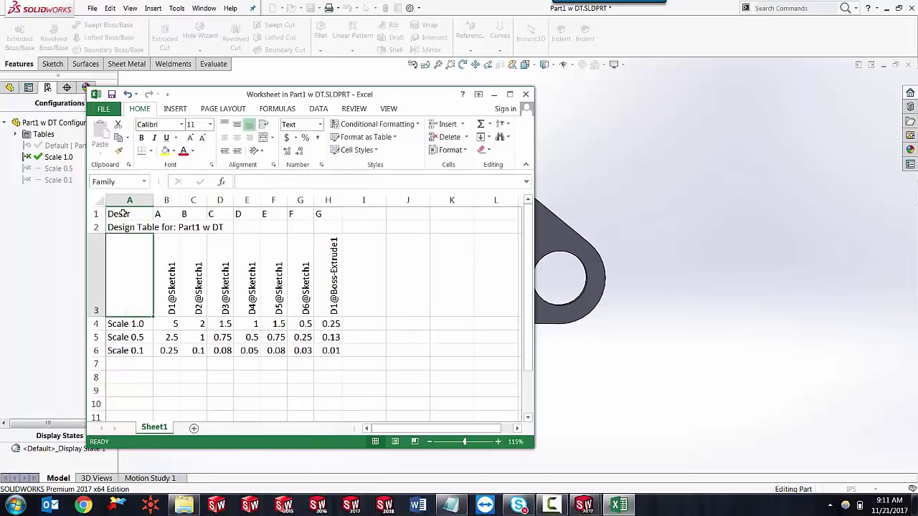
{"action": "right_click", "coordinate": [120, 215]}
{"action": "left_click", "coordinate": [149, 295]}
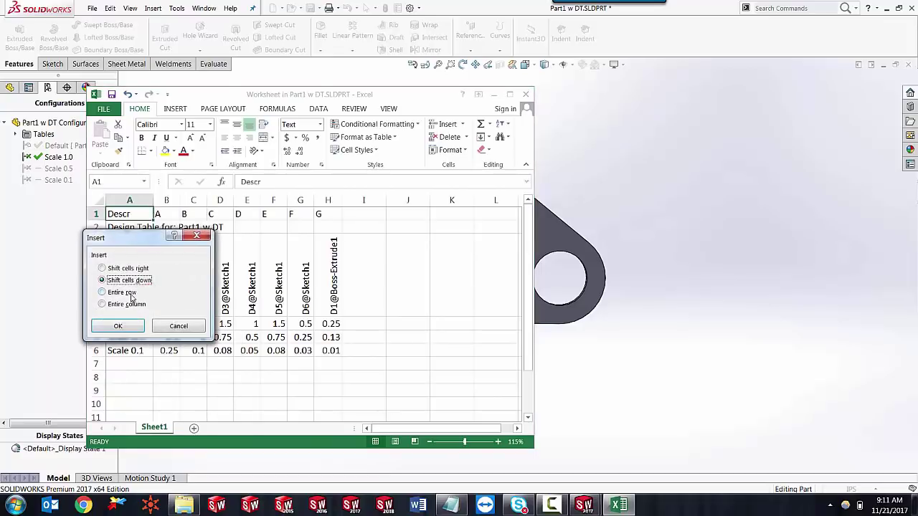
{"action": "left_click", "coordinate": [176, 327]}
Insert a blank column before the Descr column and enter P/N: as its heading in cell A1.
{"action": "right_click", "coordinate": [129, 201]}
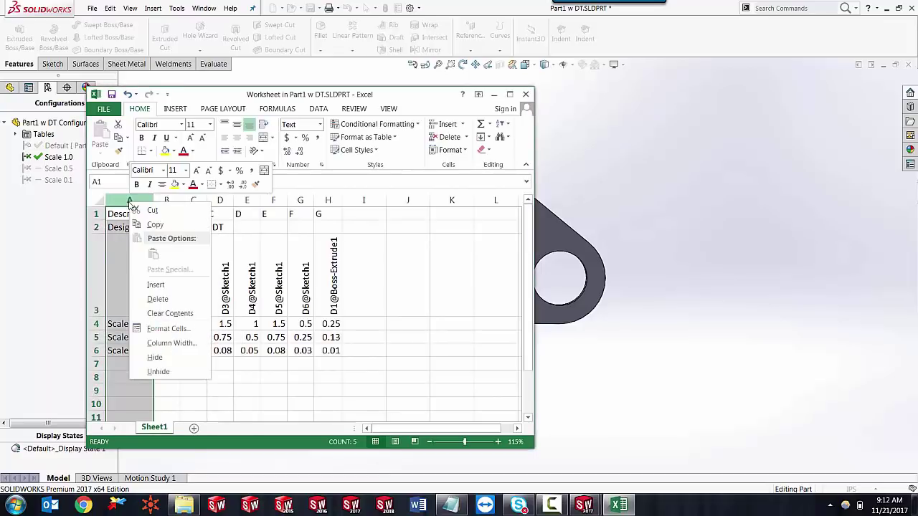
{"action": "left_click", "coordinate": [152, 284]}
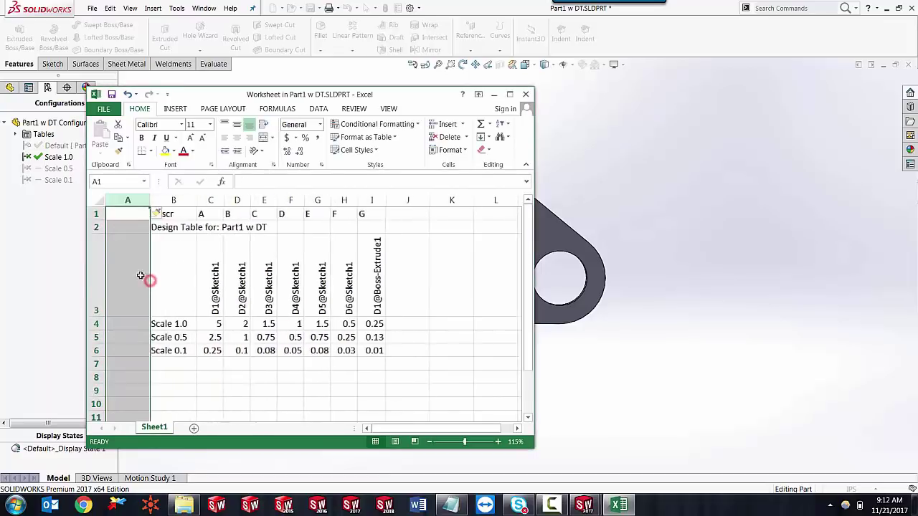
{"action": "left_click", "coordinate": [129, 214]}
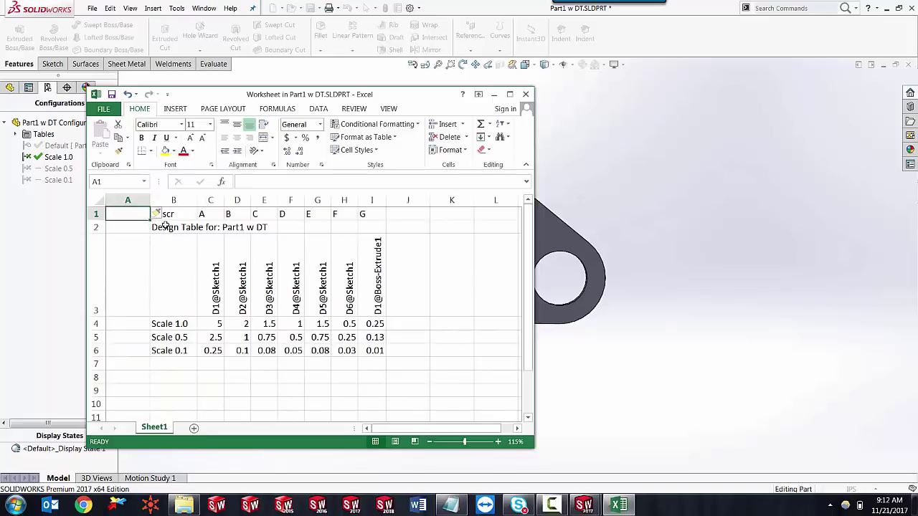
{"action": "type", "text": "P/N"}
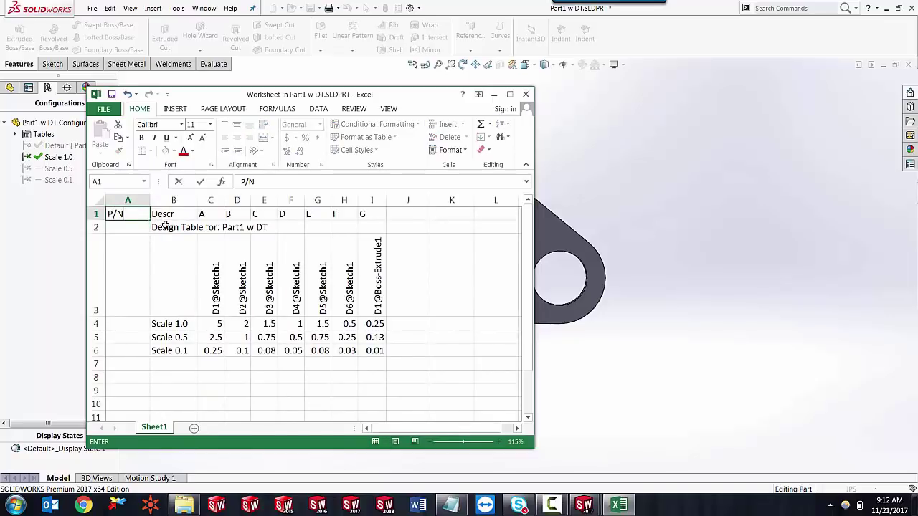
{"action": "type", "text": ":"}
{"action": "key", "text": "Return"}
Enter part numbers 123-1, 123-2 and 123-3 in cells A4 to A6 and close the design table worksheet.
{"action": "key", "text": "Down"}
{"action": "key", "text": "Down"}
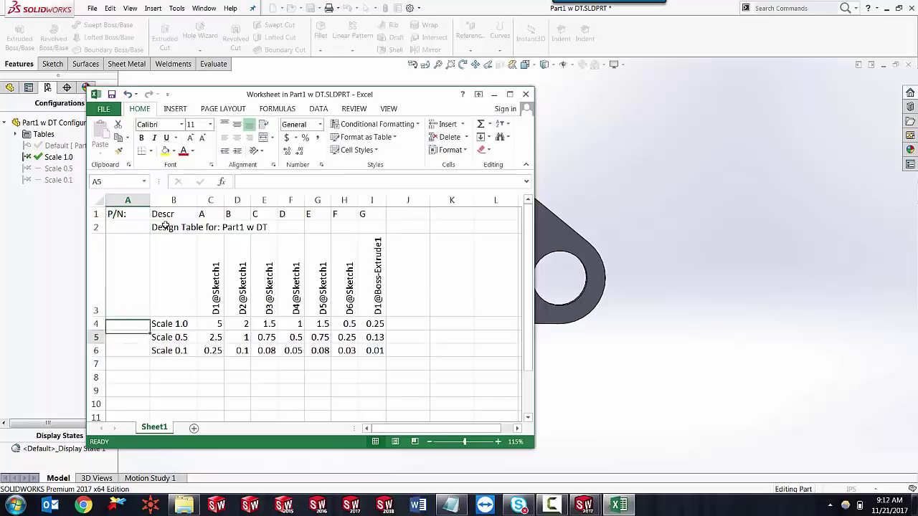
{"action": "type", "text": "123-1"}
{"action": "key", "text": "Return"}
{"action": "type", "text": "123"}
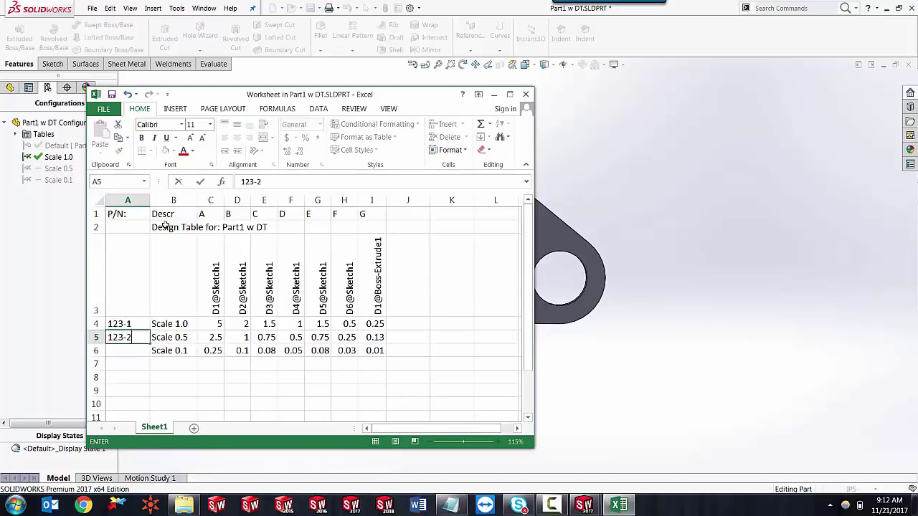
{"action": "type", "text": "-2"}
{"action": "key", "text": "Return"}
{"action": "type", "text": "123"}
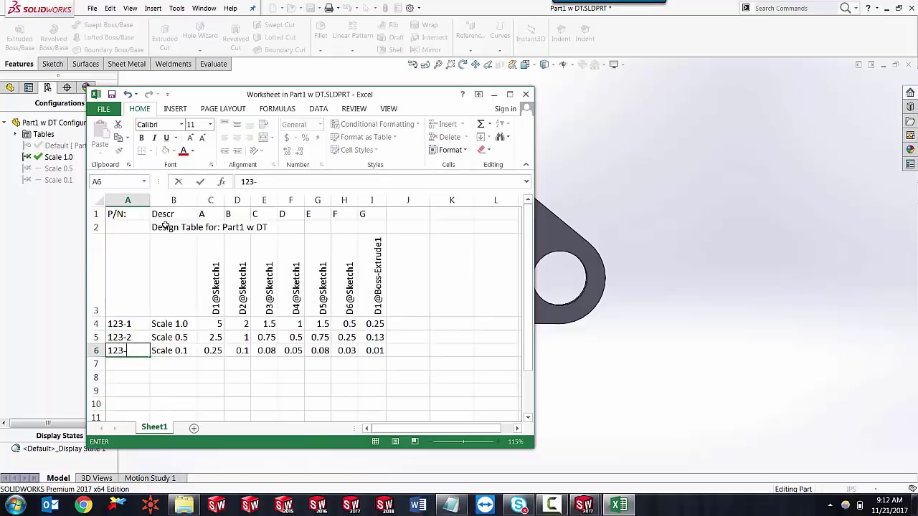
{"action": "type", "text": "-3"}
{"action": "key", "text": "Tab"}
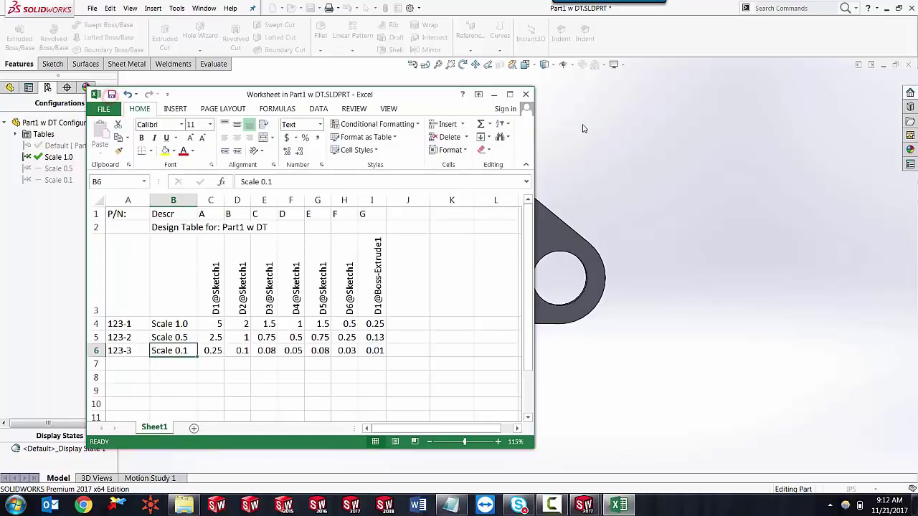
{"action": "left_click", "coordinate": [526, 94]}
{"action": "left_click", "coordinate": [205, 8]}
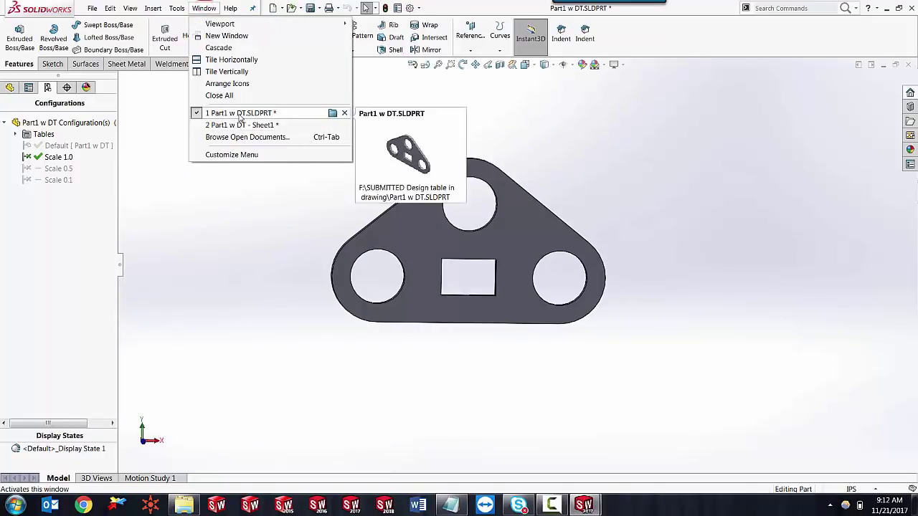
{"action": "left_click", "coordinate": [221, 203]}
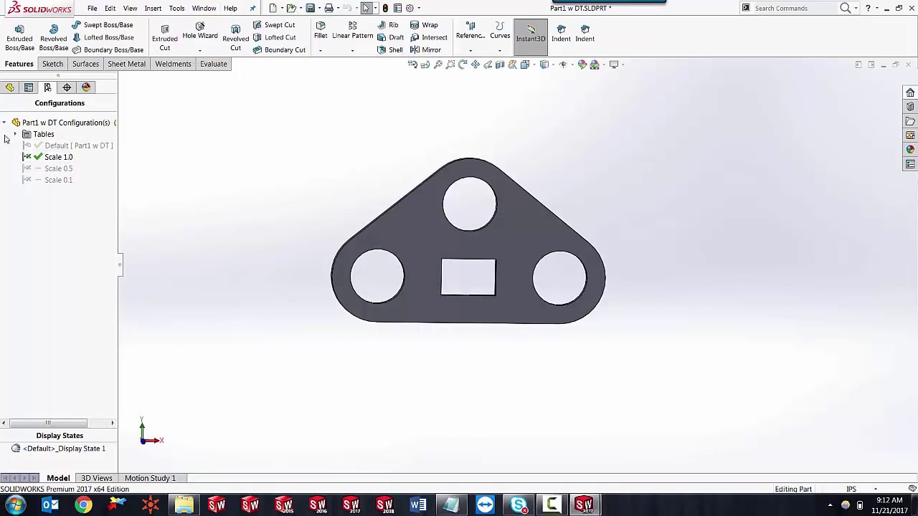
Edit the part's design table in place, shrink its frame to columns A to I and rows 1 to 6, and exit the table.
{"action": "left_click", "coordinate": [15, 134]}
{"action": "right_click", "coordinate": [64, 147]}
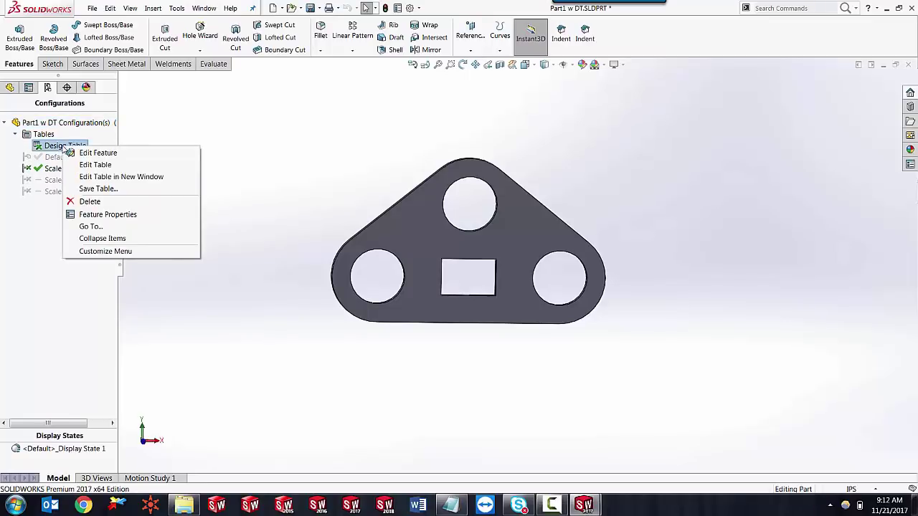
{"action": "left_click", "coordinate": [94, 165]}
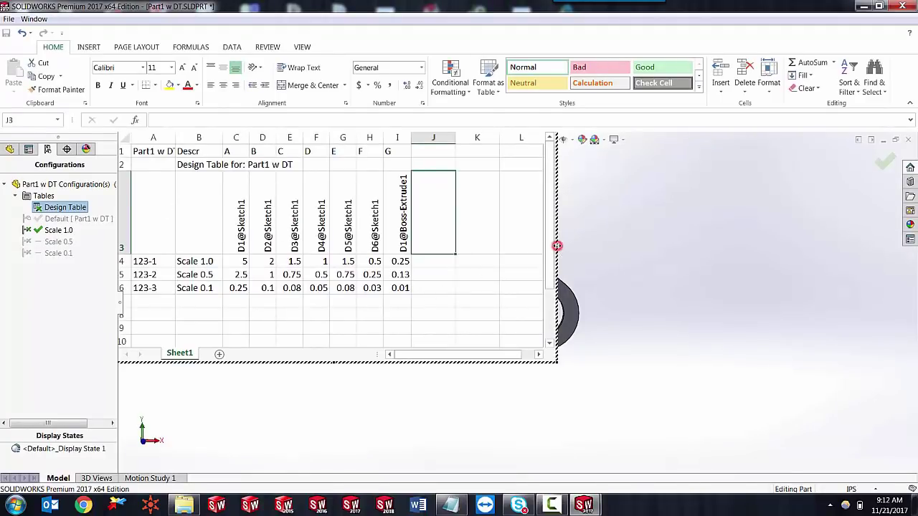
{"action": "left_click_drag", "start_coordinate": [557, 246], "coordinate": [425, 249]}
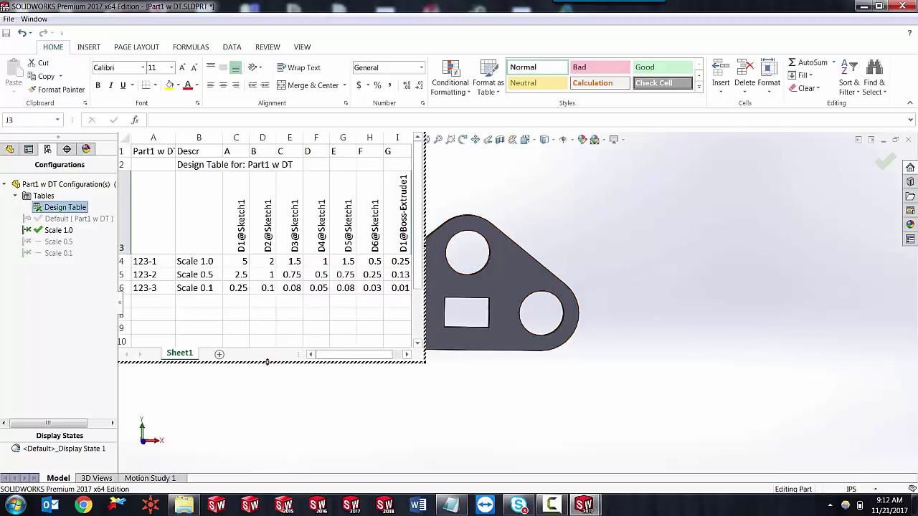
{"action": "left_click_drag", "start_coordinate": [267, 361], "coordinate": [270, 305]}
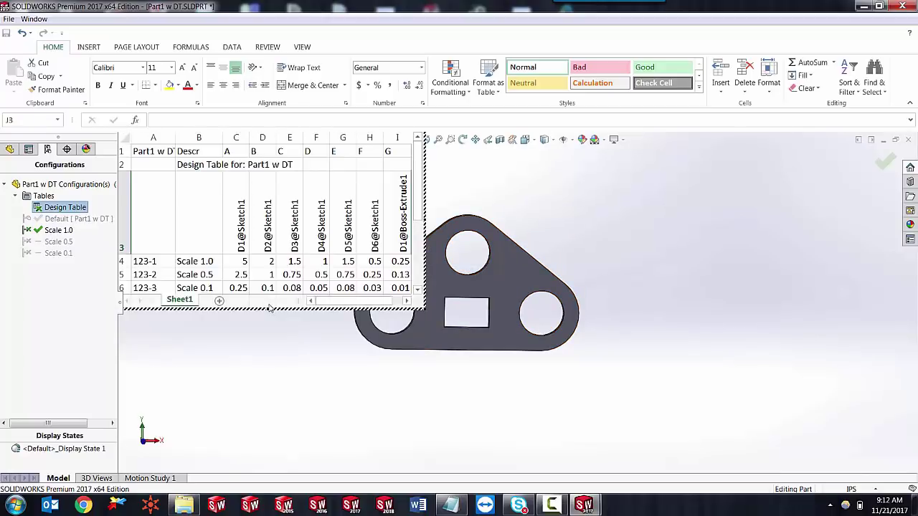
{"action": "left_click", "coordinate": [280, 364]}
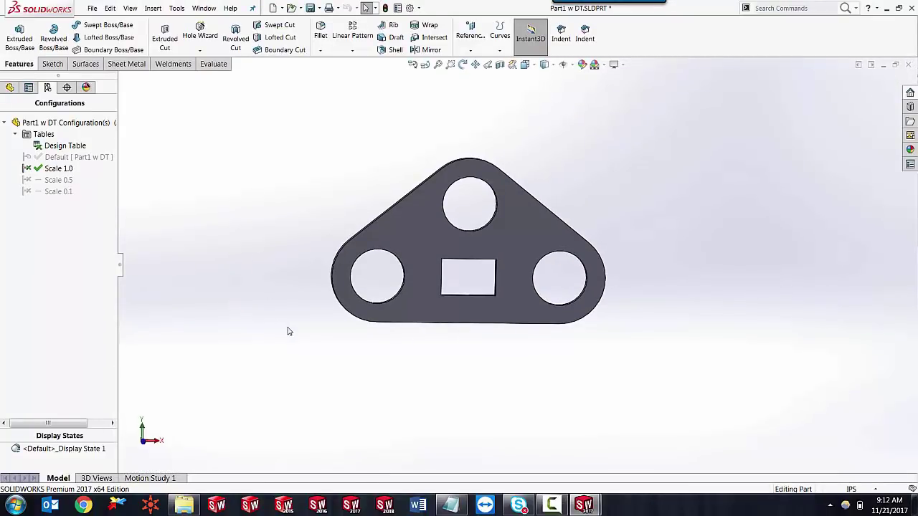
Switch to the part's drawing and save it with its referenced part, replacing the existing file Part1 w Design Table.SLDDRW.
{"action": "left_click", "coordinate": [200, 9]}
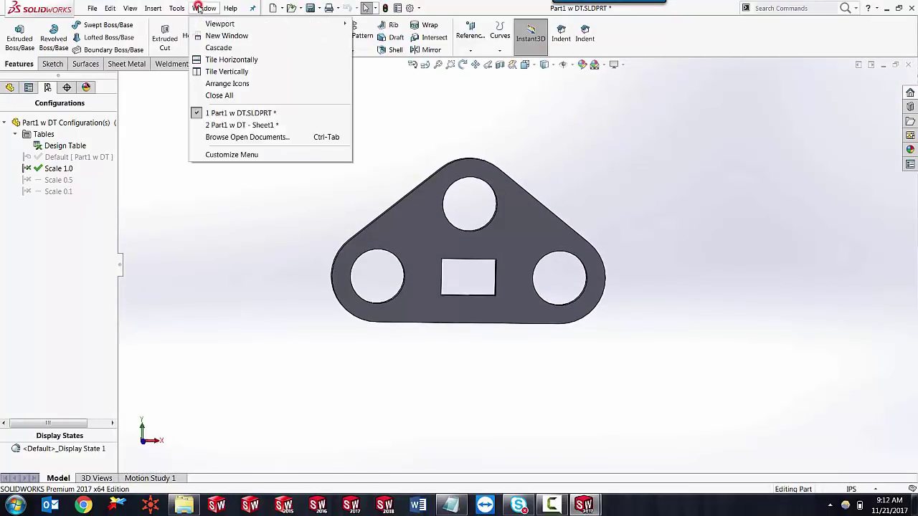
{"action": "left_click", "coordinate": [242, 126]}
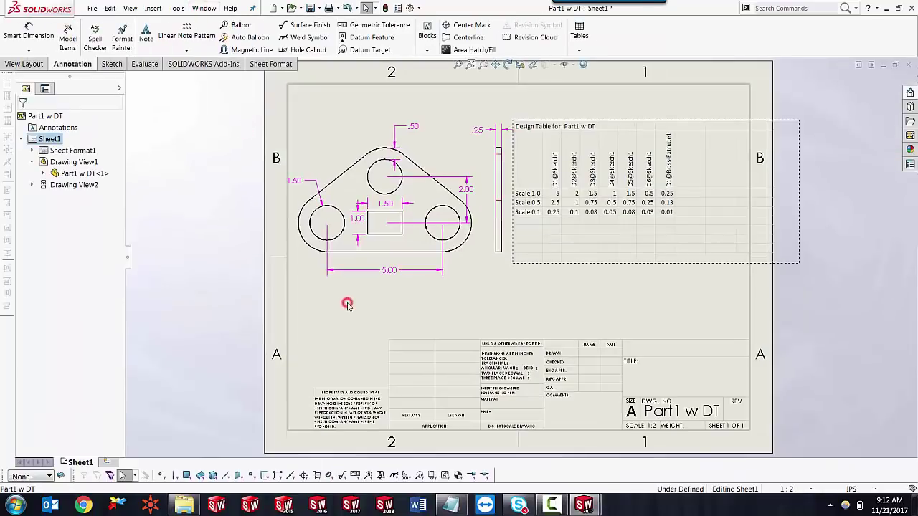
{"action": "key", "text": "ctrl+s"}
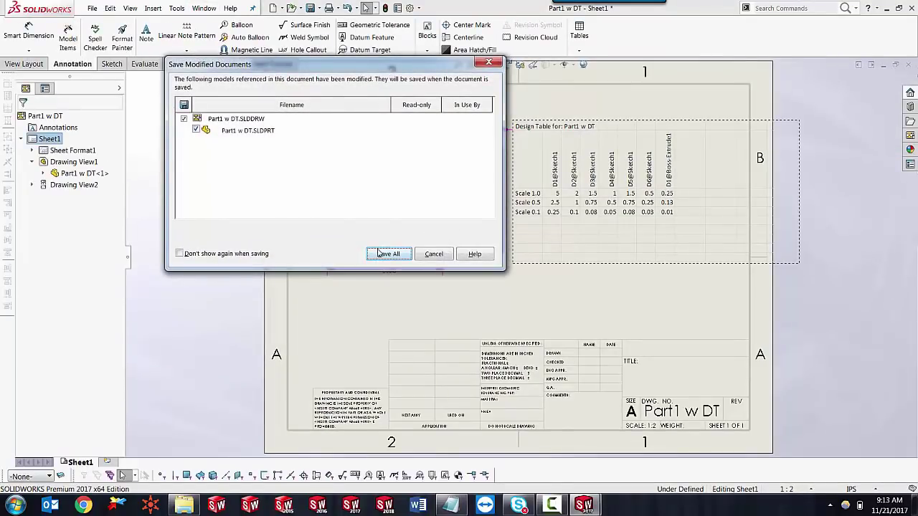
{"action": "left_click", "coordinate": [380, 255]}
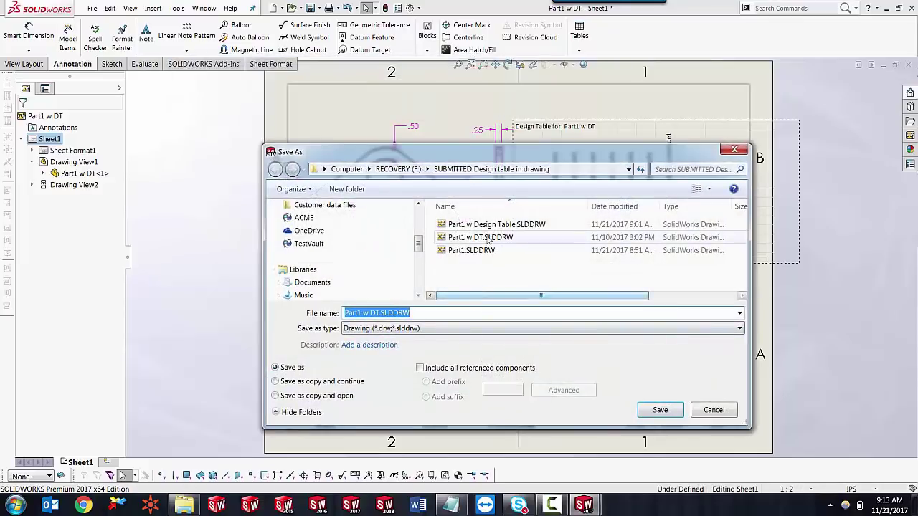
{"action": "left_click", "coordinate": [490, 225]}
{"action": "left_click", "coordinate": [660, 410]}
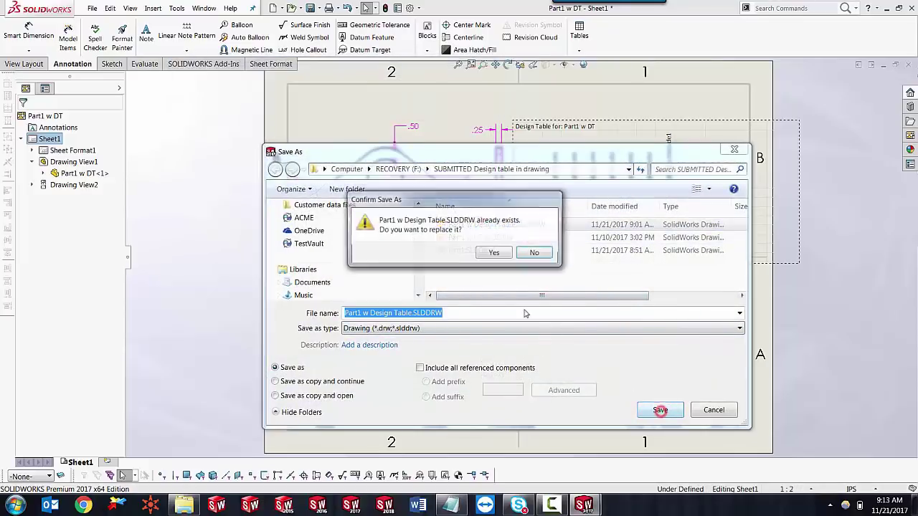
{"action": "left_click", "coordinate": [495, 253]}
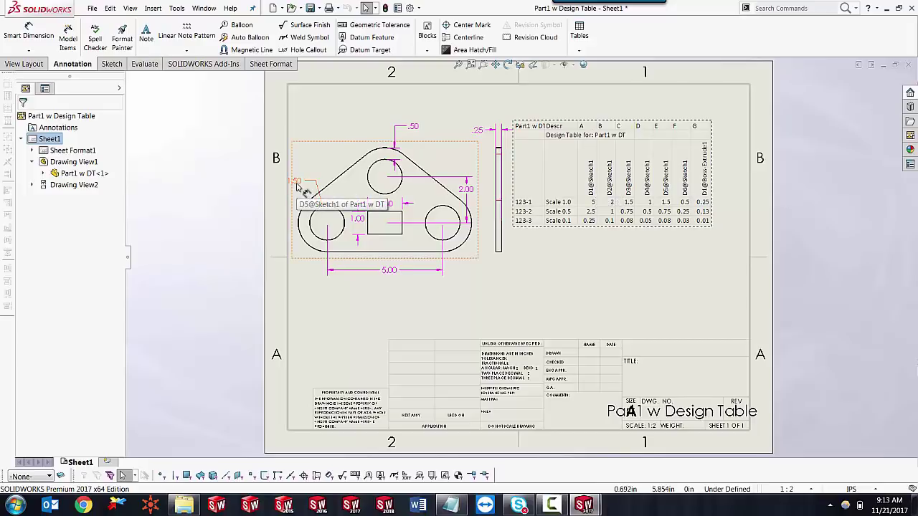
Replace the text of the 5.00 hole-spacing dimension with A and place the dimension below the front view.
{"action": "left_click", "coordinate": [385, 276]}
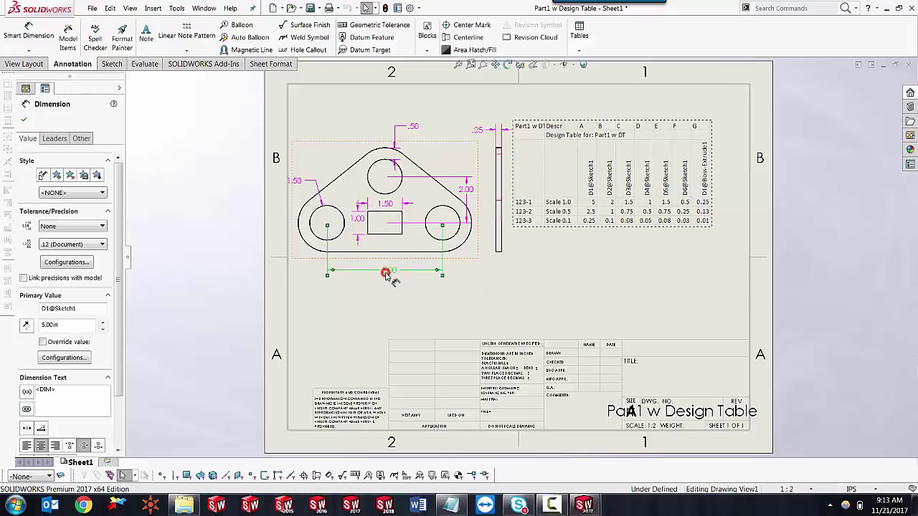
{"action": "double_click", "coordinate": [49, 388]}
{"action": "type", "text": "A"}
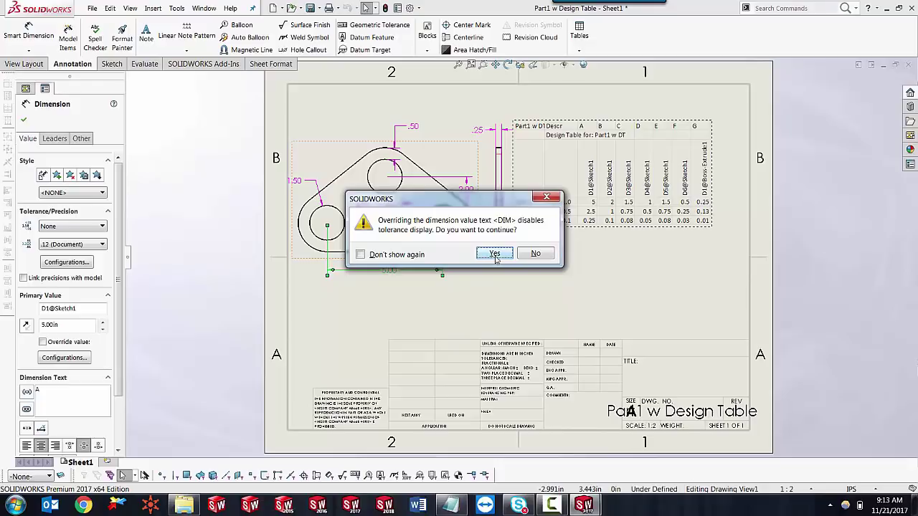
{"action": "left_click", "coordinate": [495, 255]}
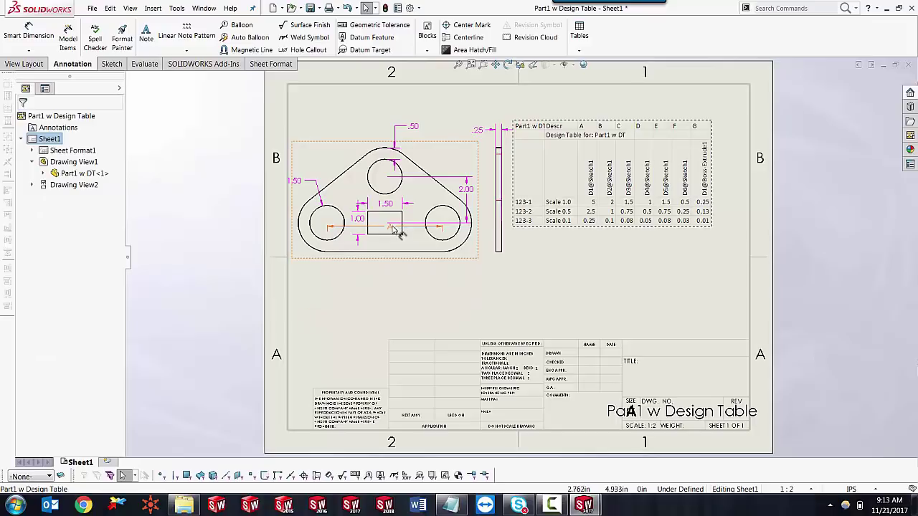
{"action": "left_click_drag", "start_coordinate": [397, 231], "coordinate": [389, 298]}
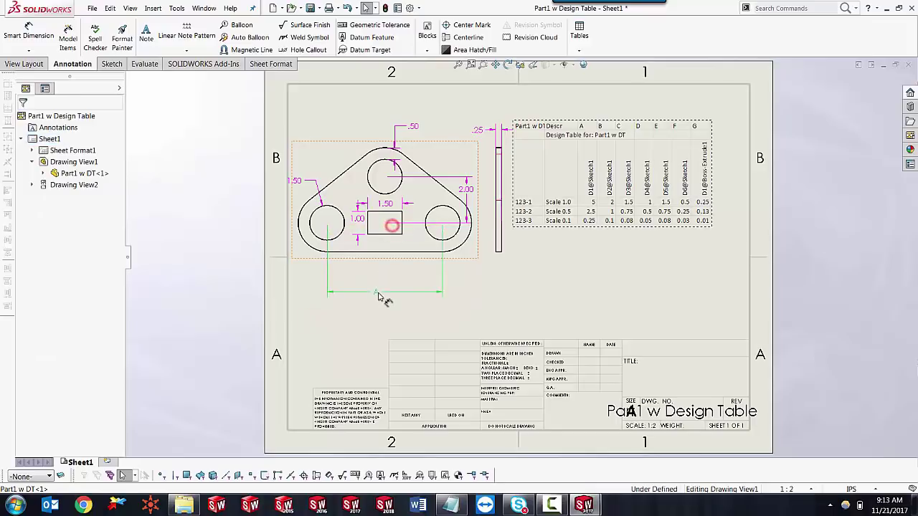
Replace the text of the rectangular cutout's height dimension with D, accepting the tolerance display override.
{"action": "left_click", "coordinate": [357, 220]}
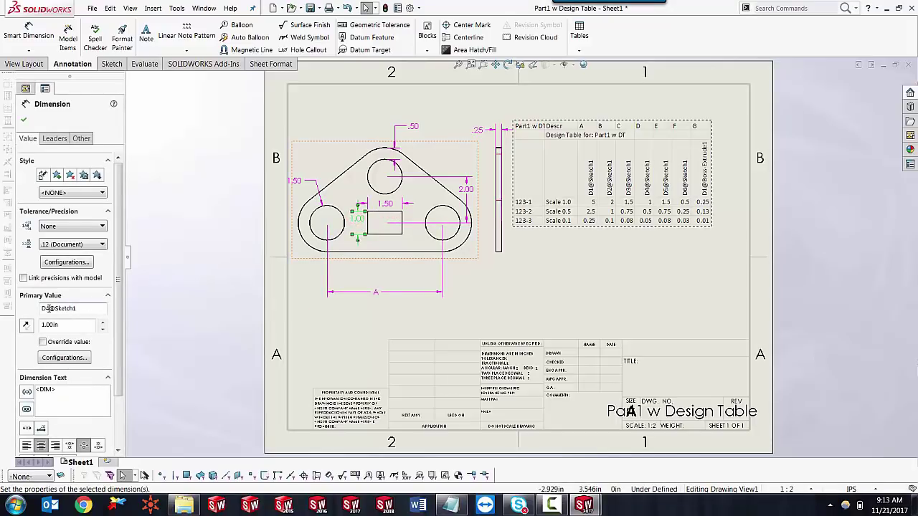
{"action": "left_click_drag", "start_coordinate": [62, 388], "coordinate": [36, 390]}
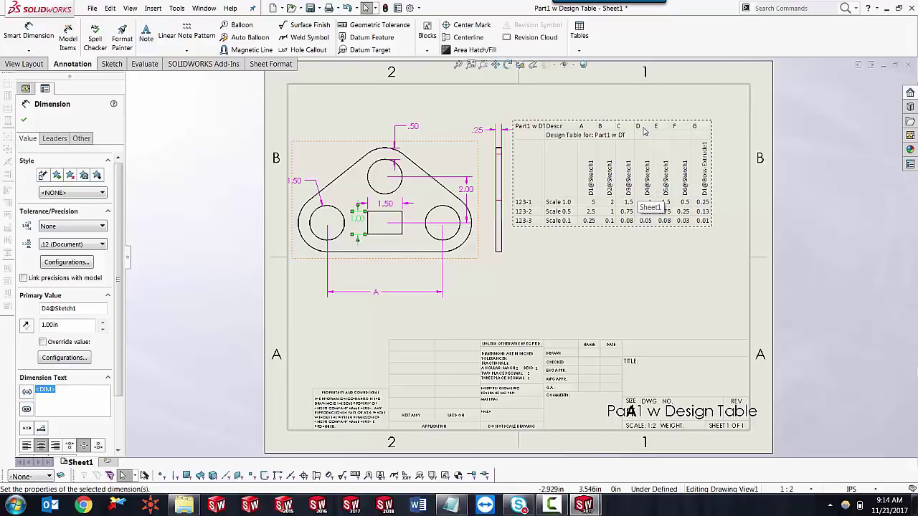
{"action": "type", "text": "D"}
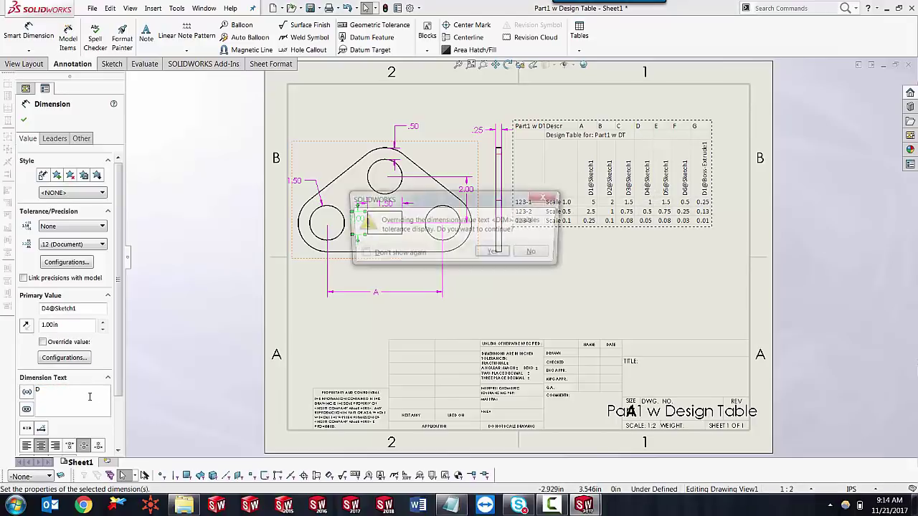
{"action": "left_click", "coordinate": [550, 213]}
{"action": "left_click", "coordinate": [548, 298]}
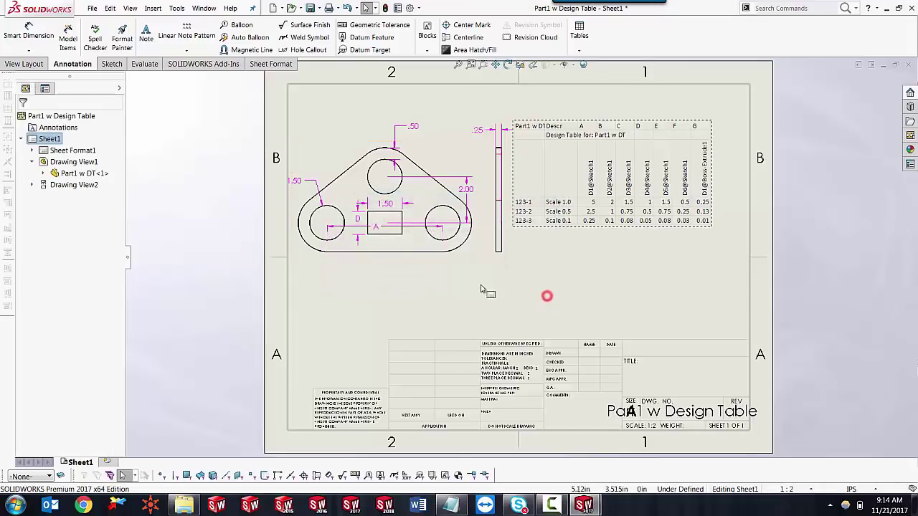
Replace the text of the rectangular cutout's width dimension with C.
{"action": "left_click", "coordinate": [387, 204]}
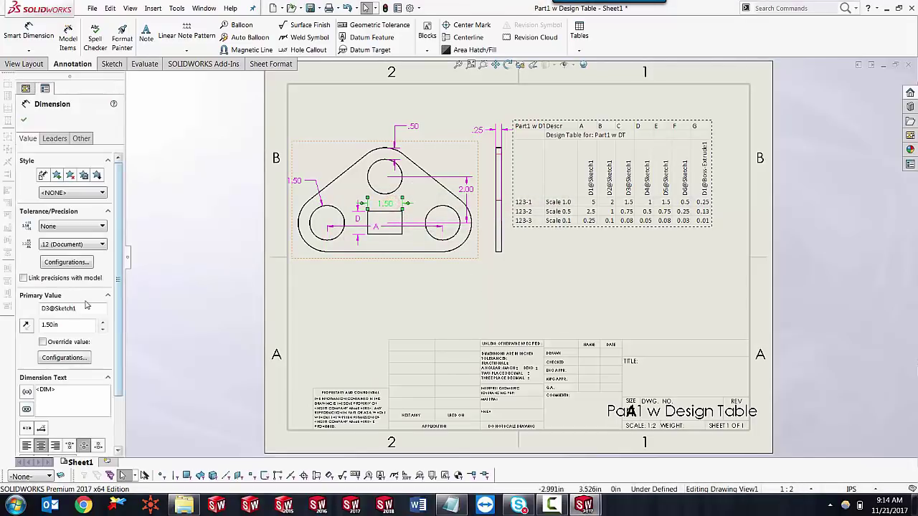
{"action": "double_click", "coordinate": [69, 392]}
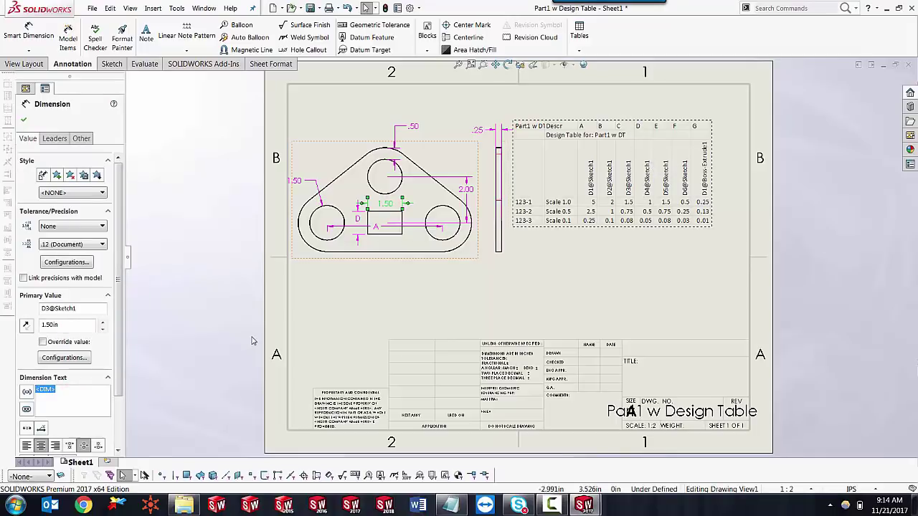
{"action": "type", "text": "c"}
{"action": "key", "text": "Return"}
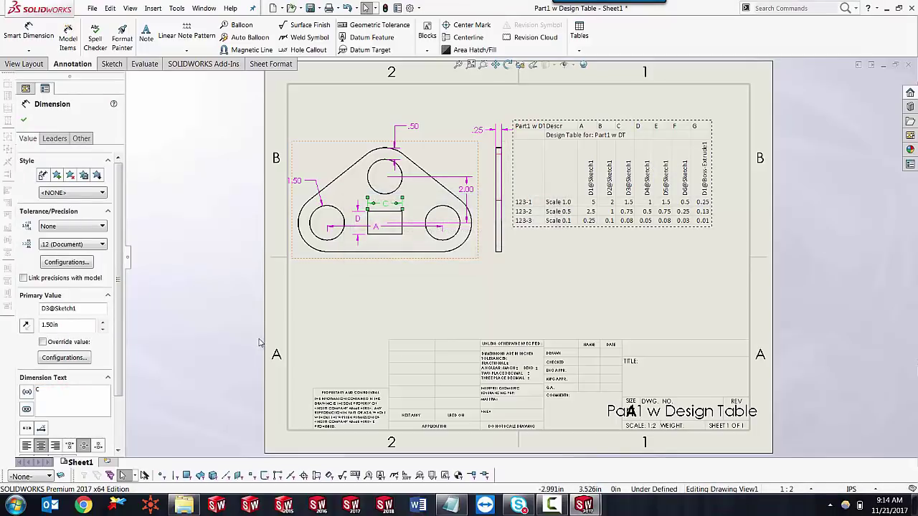
Replace the text of the vertical hole-spacing dimension beside the front view with B, accepting the tolerance display override.
{"action": "left_click", "coordinate": [466, 186]}
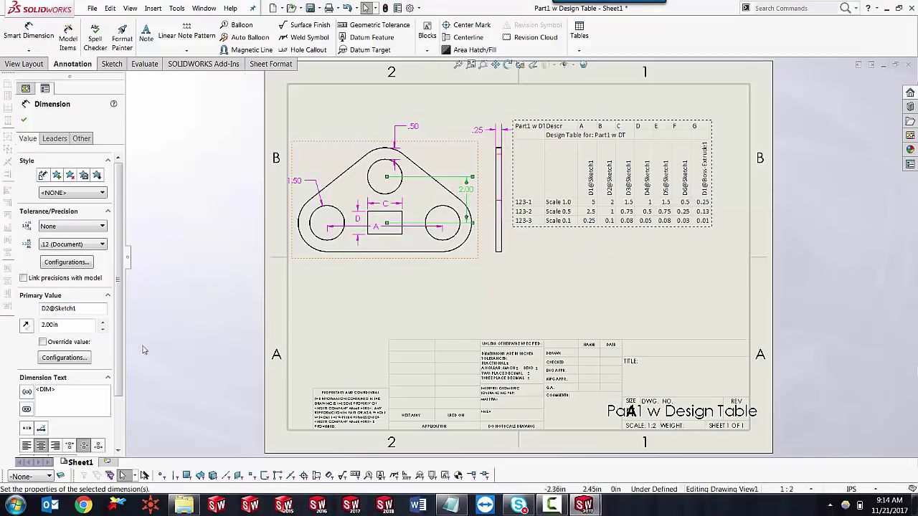
{"action": "left_click_drag", "start_coordinate": [79, 388], "coordinate": [79, 388]}
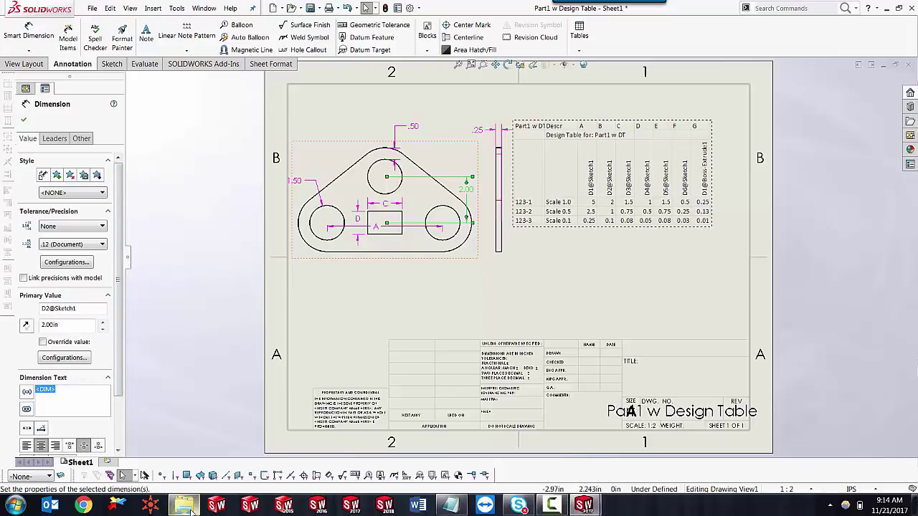
{"action": "mouse_move", "coordinate": [188, 506]}
{"action": "type", "text": "B"}
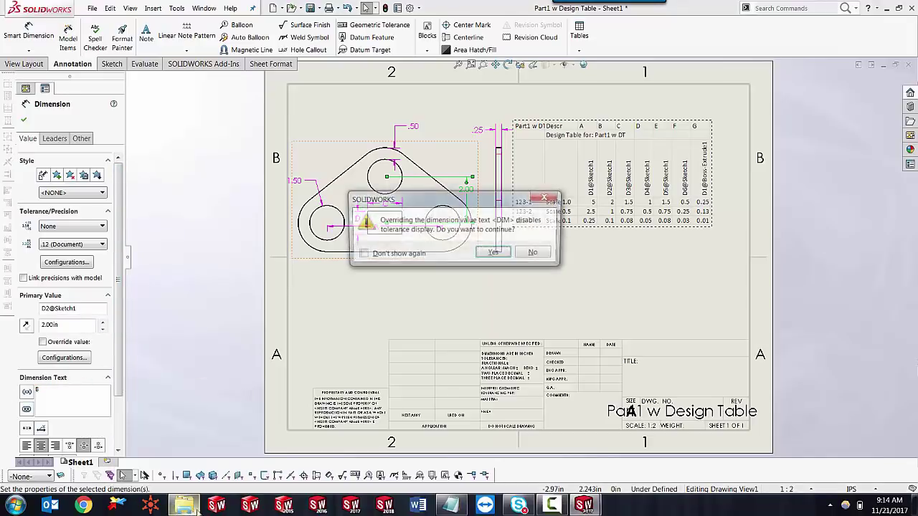
{"action": "left_click", "coordinate": [501, 253]}
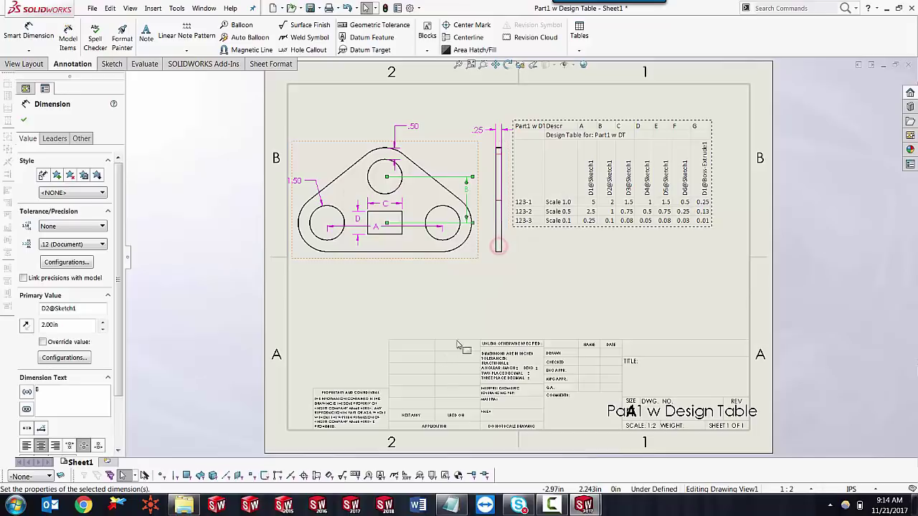
Replace the text of the lower-left hole's diameter dimension with E, accepting the tolerance display override.
{"action": "left_click", "coordinate": [297, 183]}
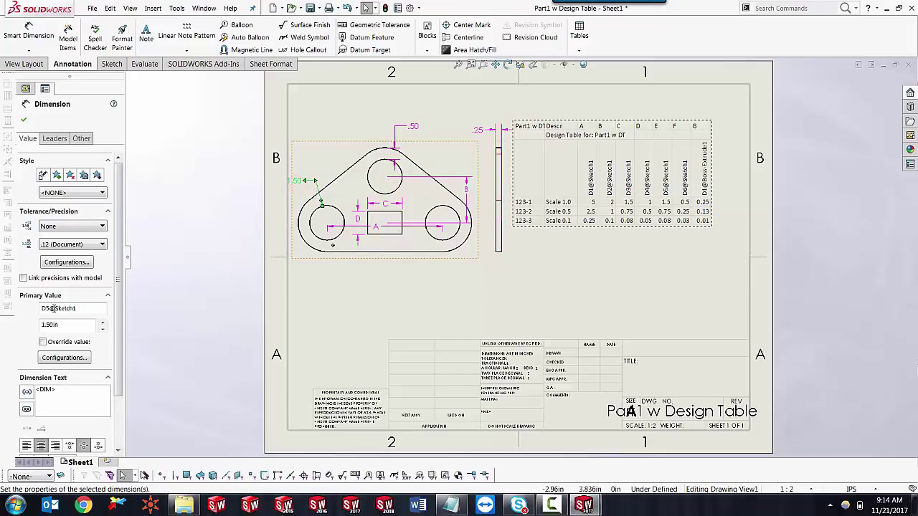
{"action": "double_click", "coordinate": [59, 389]}
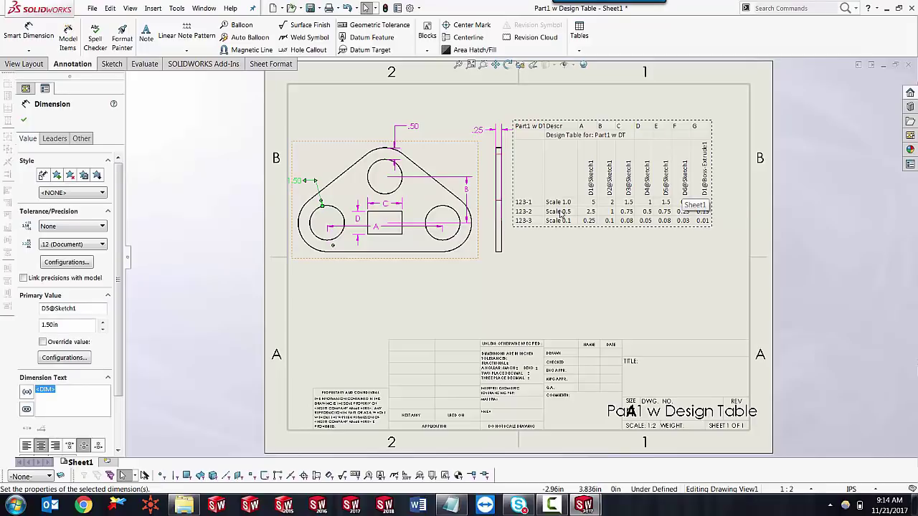
{"action": "type", "text": "E"}
{"action": "key", "text": "Return"}
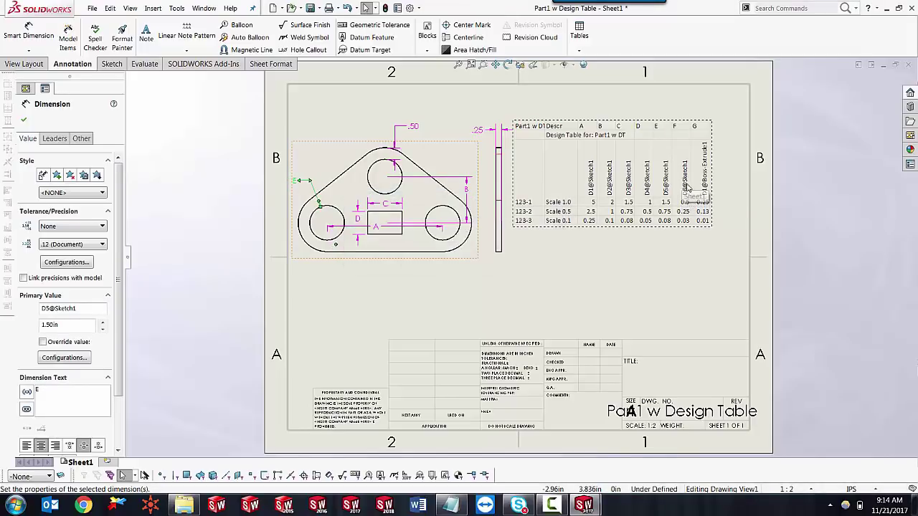
Replace the text of the .50 dimension above the upper hole with F, accepting the tolerance display override.
{"action": "left_click", "coordinate": [412, 128]}
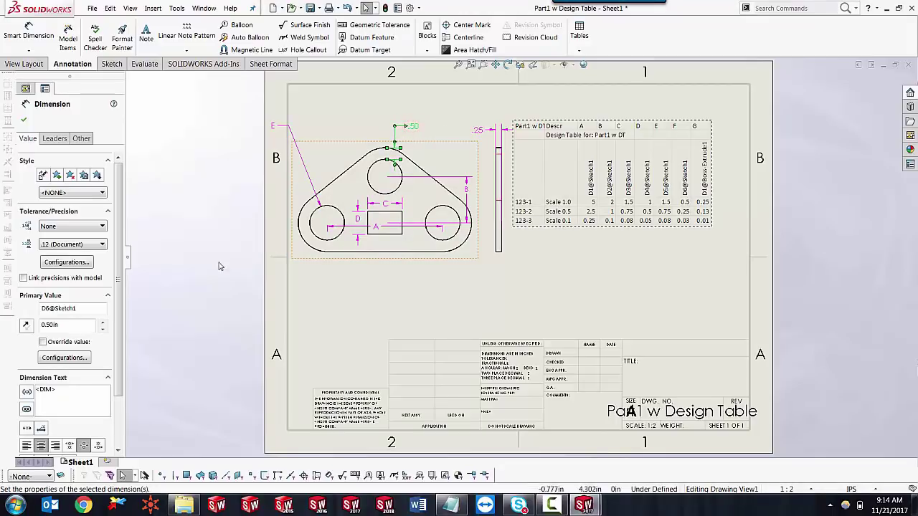
{"action": "double_click", "coordinate": [64, 395]}
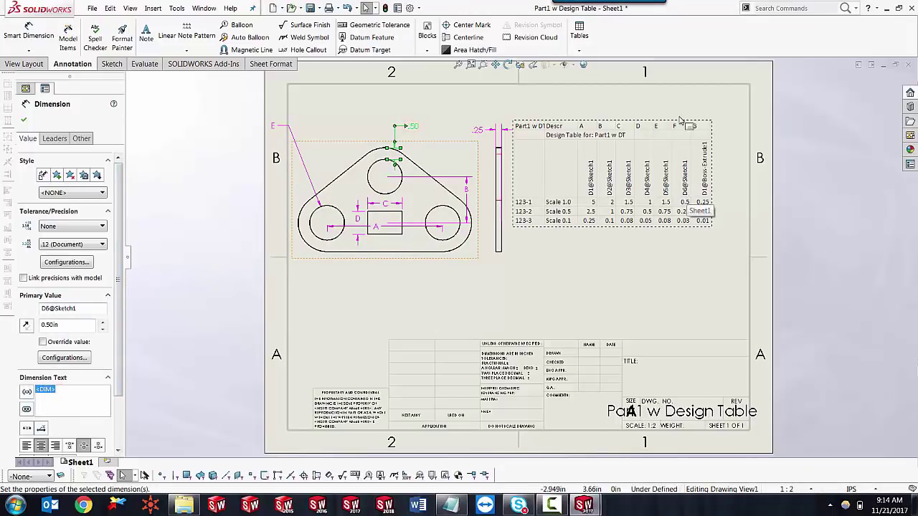
{"action": "type", "text": "F"}
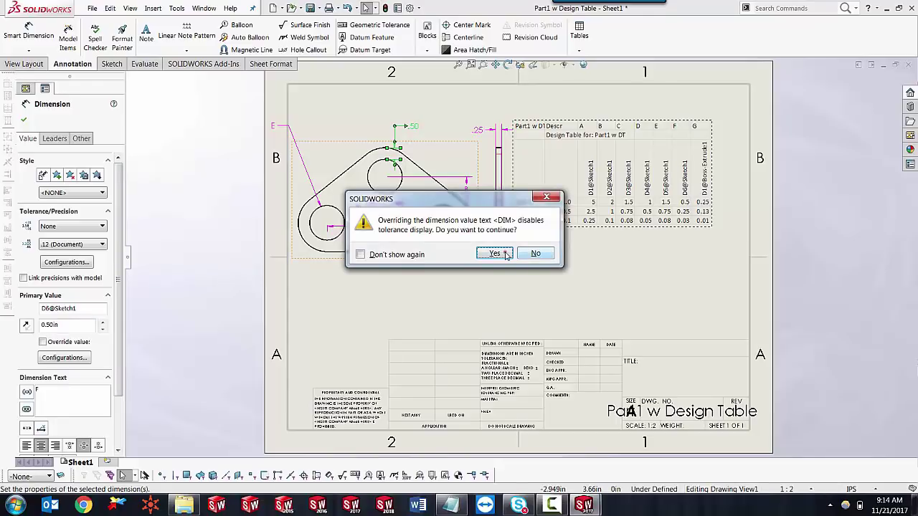
{"action": "left_click", "coordinate": [504, 254]}
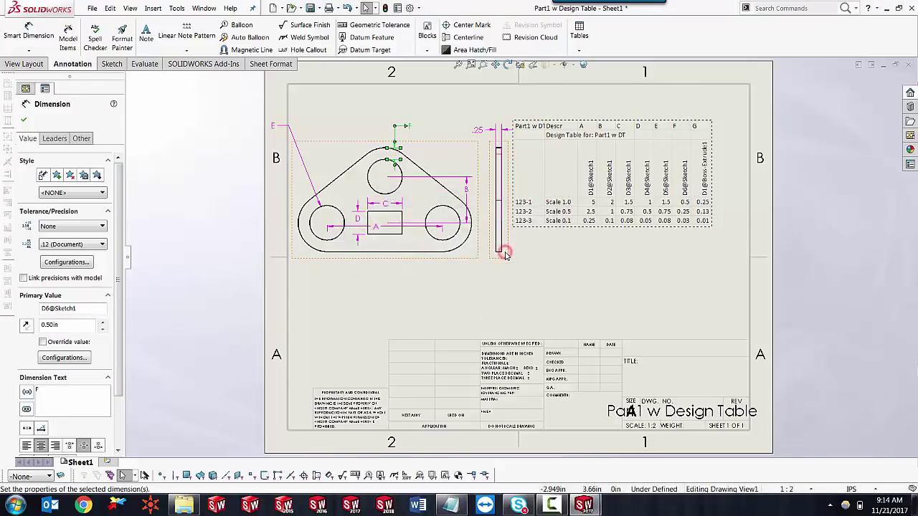
Replace the text of the side view's thickness dimension with G, accepting the tolerance display override.
{"action": "left_click", "coordinate": [479, 130]}
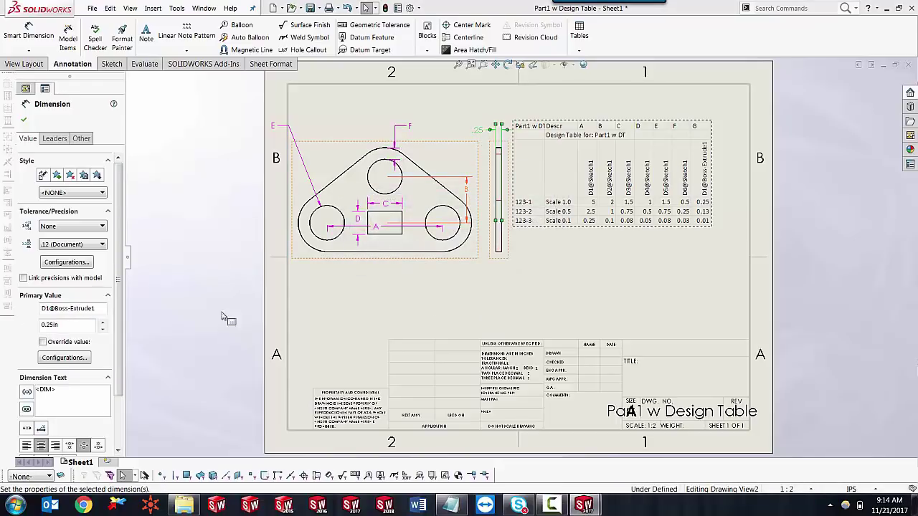
{"action": "double_click", "coordinate": [101, 309]}
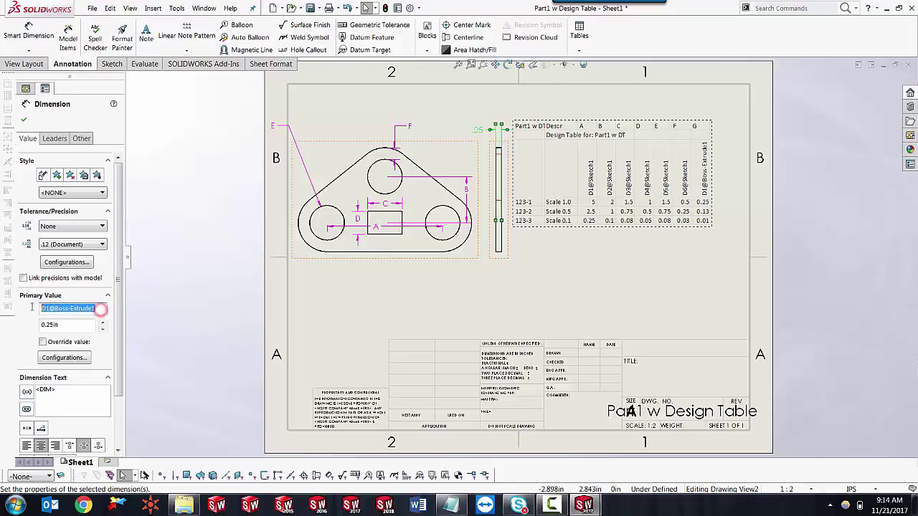
{"action": "left_click", "coordinate": [78, 396]}
{"action": "double_click", "coordinate": [65, 390]}
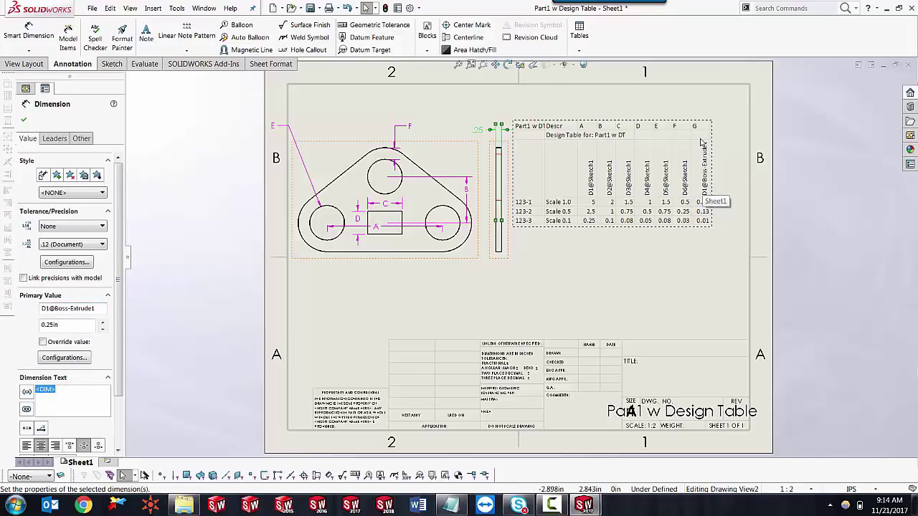
{"action": "type", "text": "G"}
{"action": "left_click", "coordinate": [503, 257]}
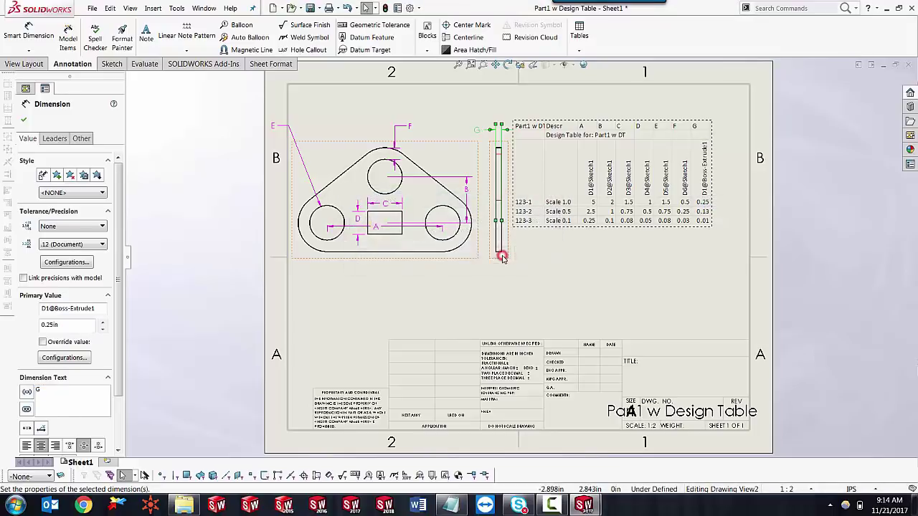
{"action": "left_click", "coordinate": [444, 287]}
Reposition dimension A below the front view and dimension E closer to the lower-left hole.
{"action": "left_click_drag", "start_coordinate": [378, 229], "coordinate": [389, 287]}
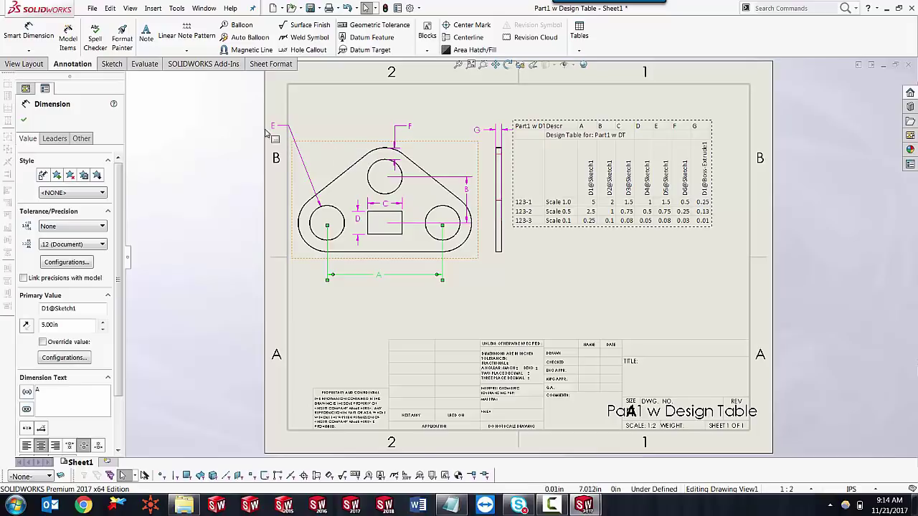
{"action": "left_click_drag", "start_coordinate": [283, 127], "coordinate": [313, 170]}
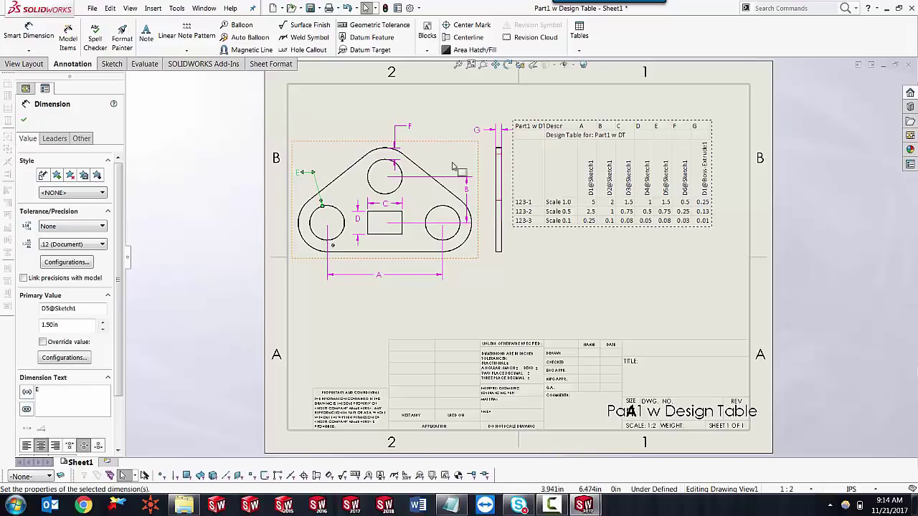
{"action": "left_click", "coordinate": [544, 235]}
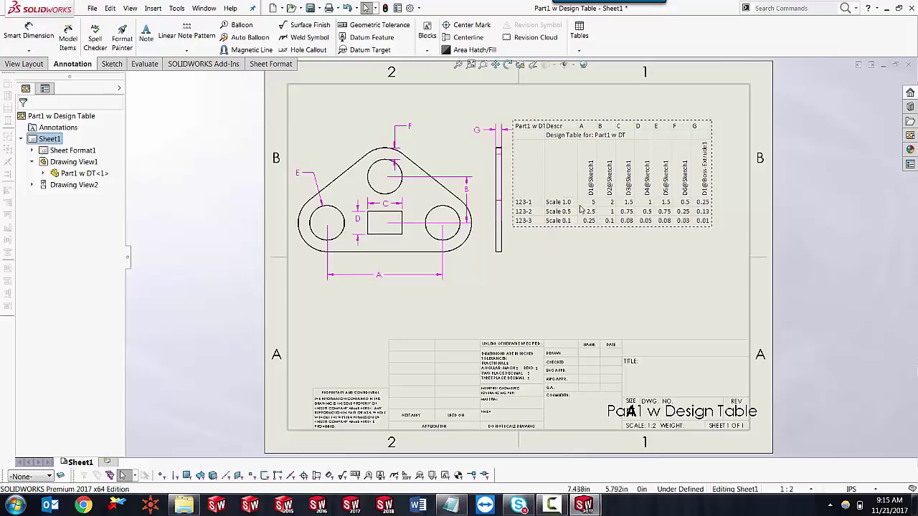
Open the drawing's design table as a worksheet and hide row 3 with the dimension names and row 2 with the table title.
{"action": "right_click", "coordinate": [617, 176]}
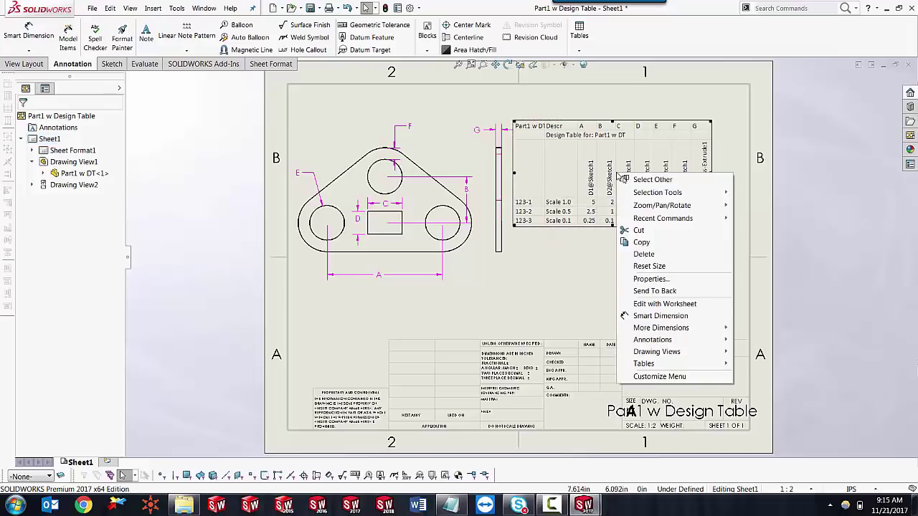
{"action": "left_click", "coordinate": [661, 306]}
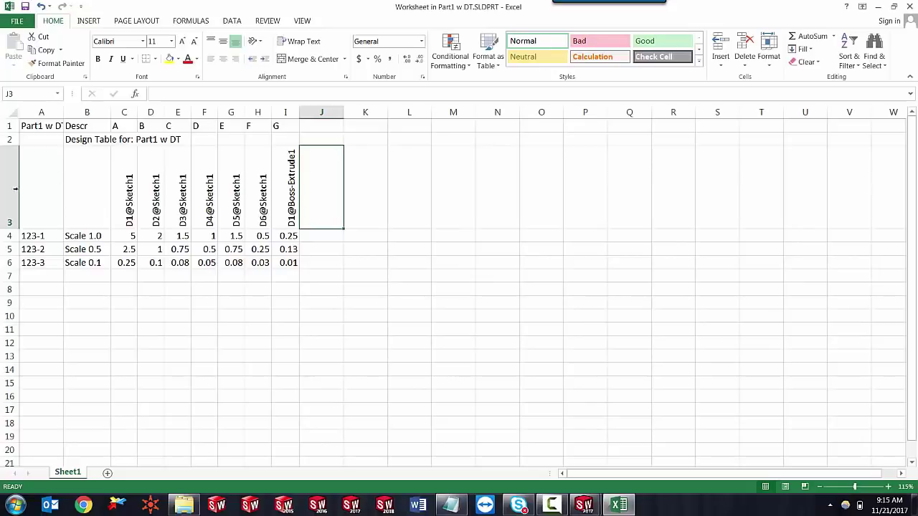
{"action": "right_click", "coordinate": [12, 193]}
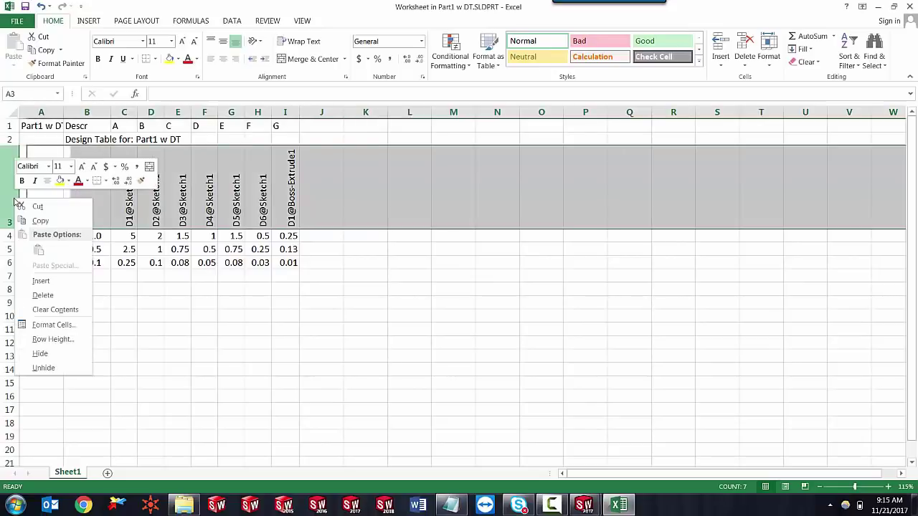
{"action": "left_click", "coordinate": [40, 354]}
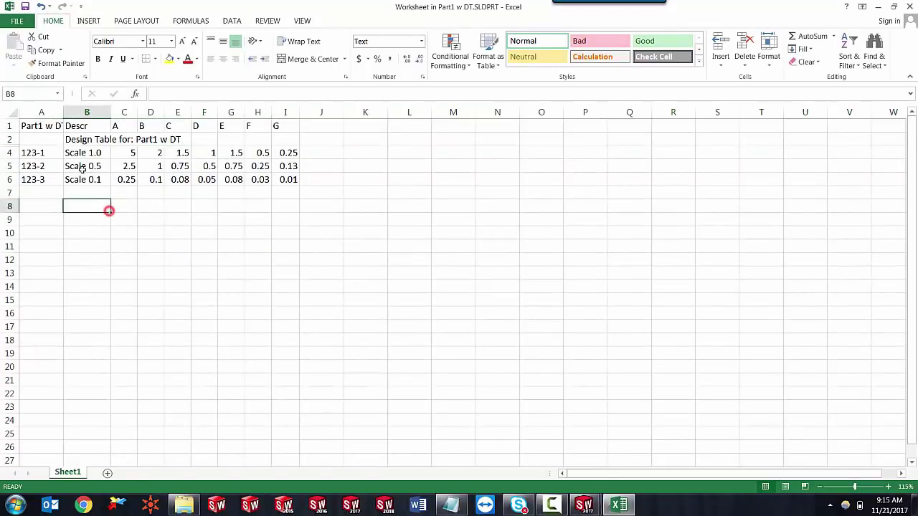
{"action": "right_click", "coordinate": [13, 140]}
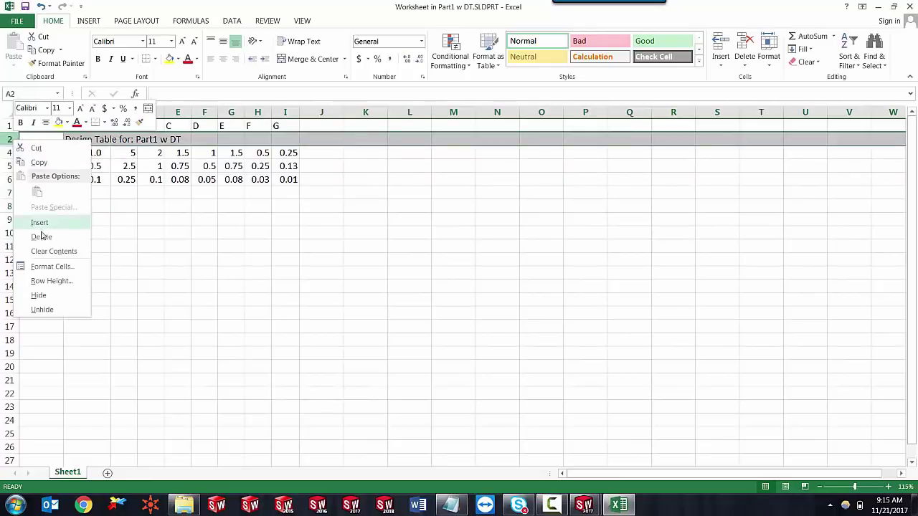
{"action": "left_click", "coordinate": [59, 301]}
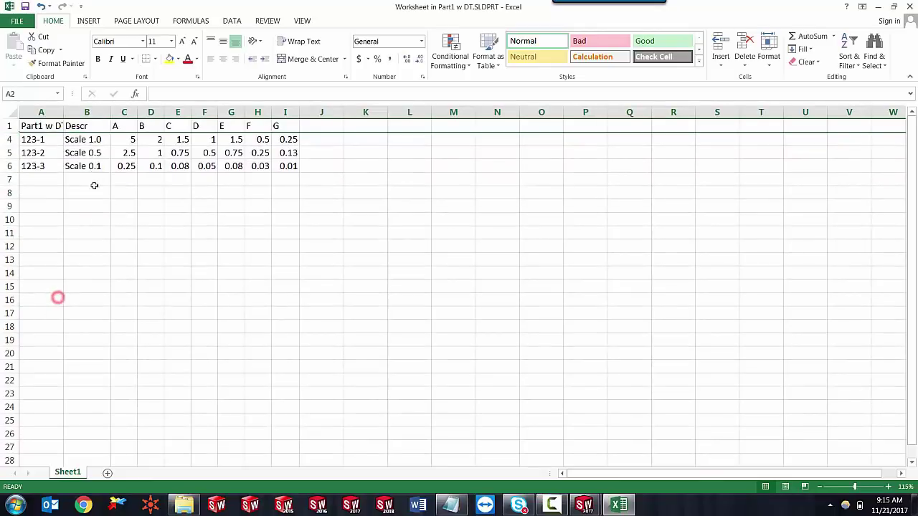
Change the header in cell A1 to P/N.
{"action": "left_click", "coordinate": [39, 125]}
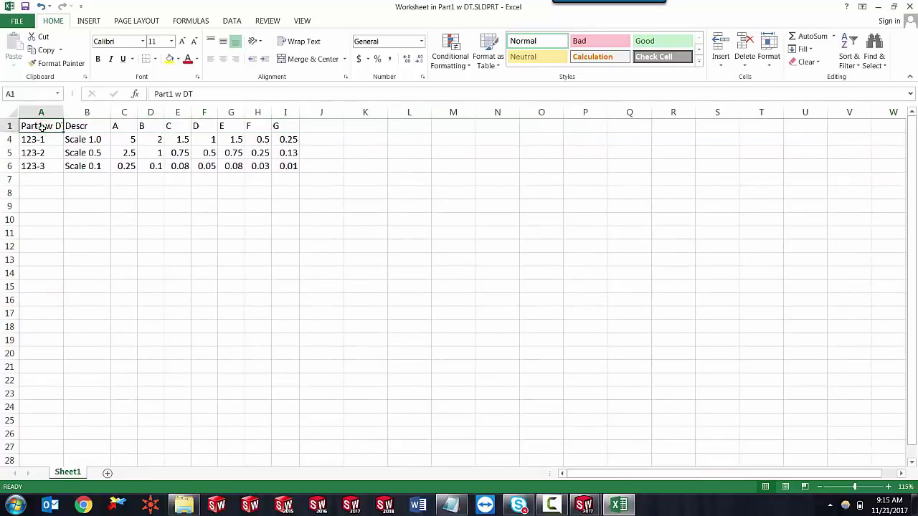
{"action": "type", "text": "P"}
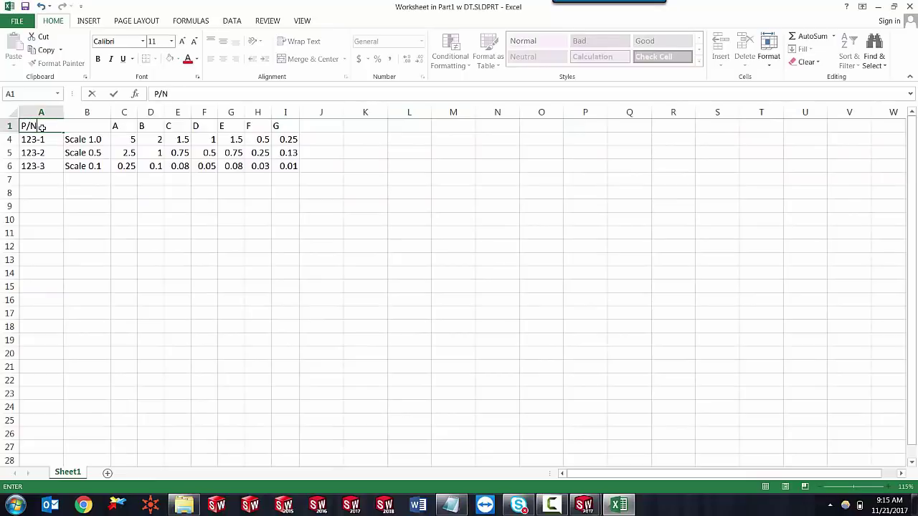
{"action": "type", "text": "/N"}
{"action": "key", "text": "Return"}
Make the header cells A1 through I1 bold and two font sizes larger, and save the worksheet.
{"action": "left_click", "coordinate": [42, 127]}
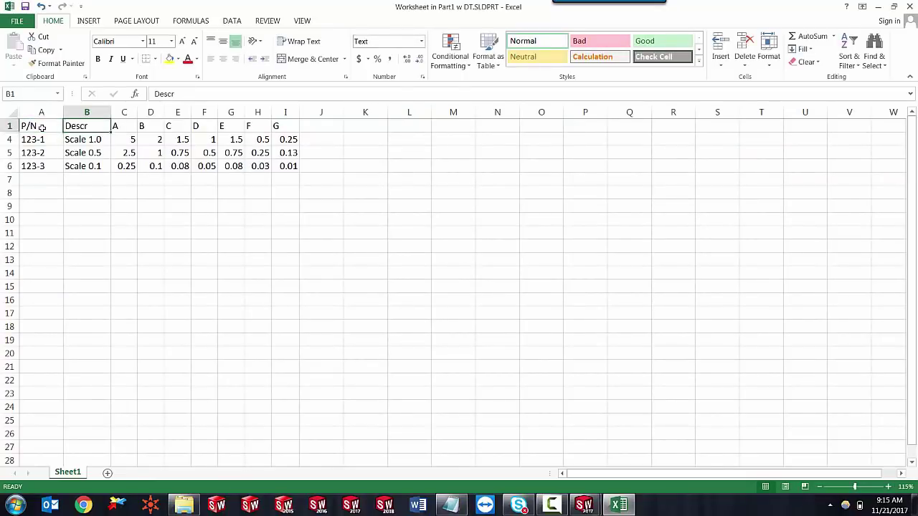
{"action": "key", "text": "shift+Right"}
{"action": "key", "text": "shift+Right"}
{"action": "key", "text": "shift+Right"}
{"action": "key", "text": "shift+Right"}
{"action": "key", "text": "shift+Right"}
{"action": "key", "text": "shift+Right"}
{"action": "key", "text": "shift+Right"}
{"action": "key", "text": "shift+Right"}
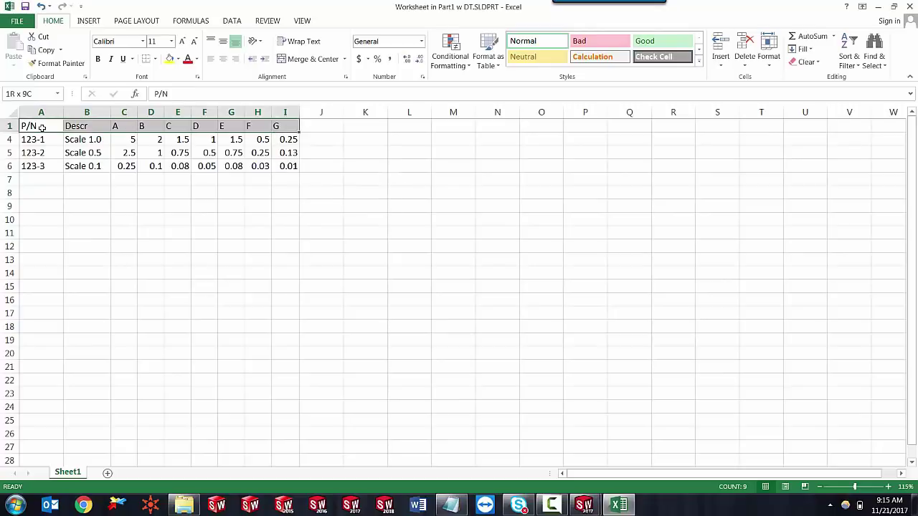
{"action": "left_click", "coordinate": [97, 59]}
{"action": "left_click", "coordinate": [182, 41]}
{"action": "left_click", "coordinate": [182, 41]}
{"action": "left_click", "coordinate": [149, 207]}
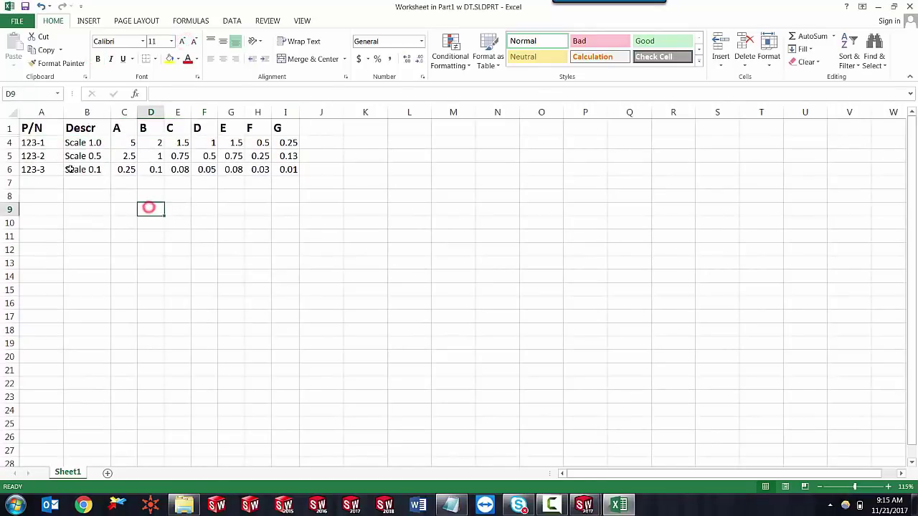
{"action": "left_click", "coordinate": [25, 7]}
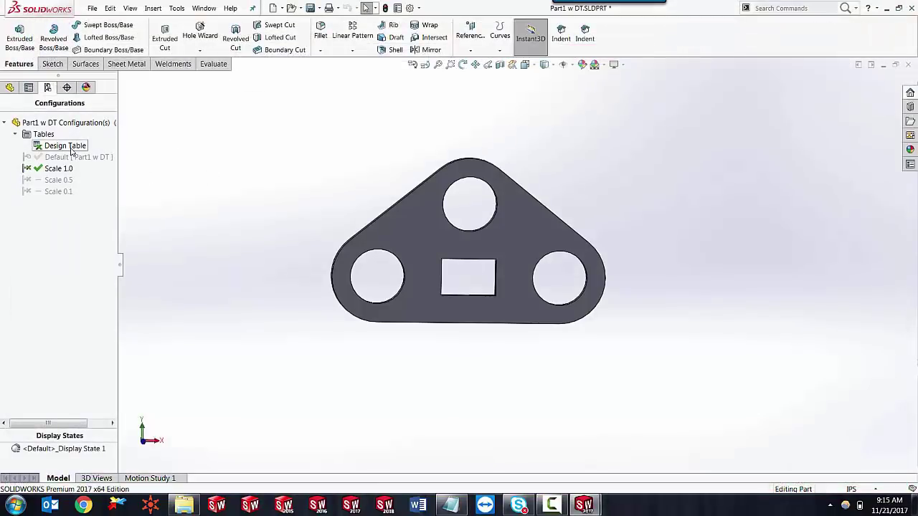
Open the part's design table for editing within the model and exit it to refresh the table.
{"action": "right_click", "coordinate": [72, 152]}
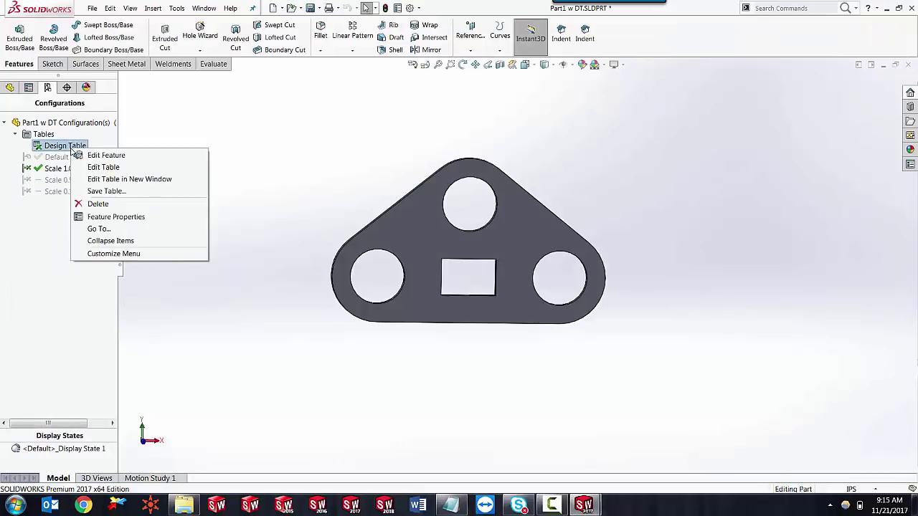
{"action": "left_click", "coordinate": [108, 169]}
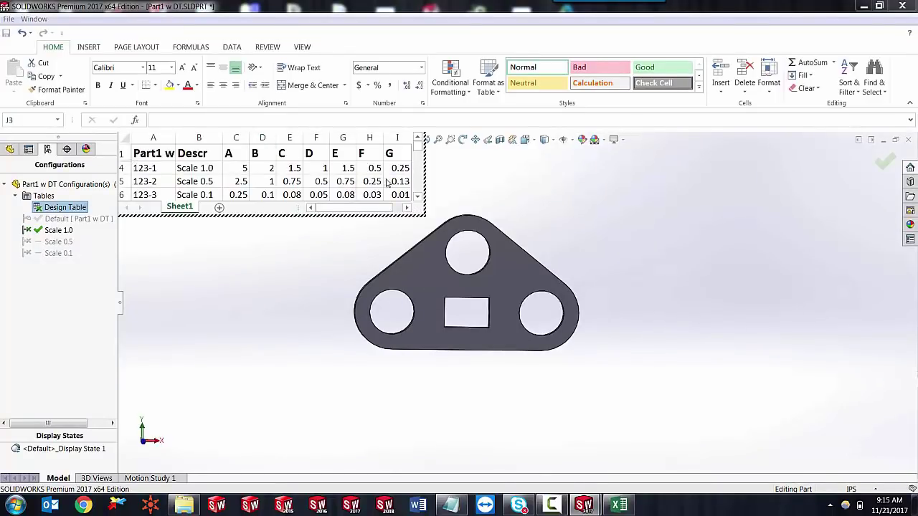
{"action": "left_click", "coordinate": [574, 195]}
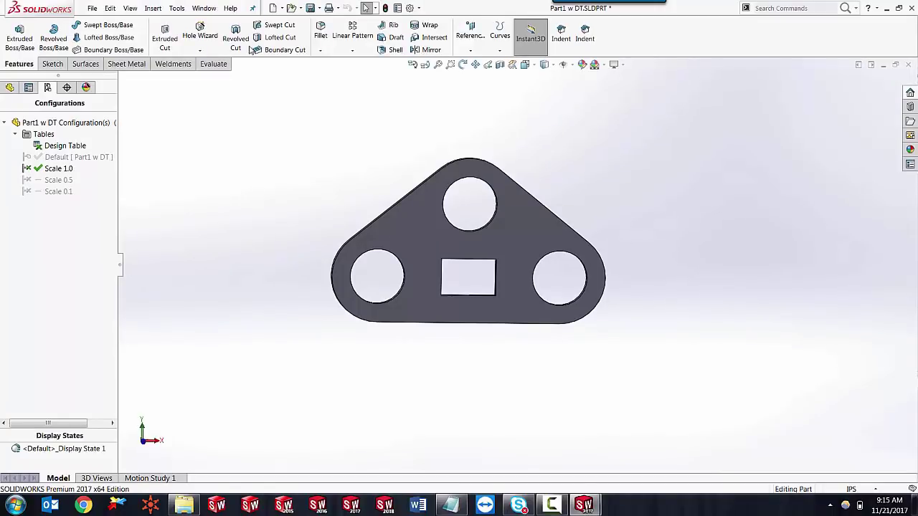
Return to the drawing, save it together with the modified part, and refresh the design table on the sheet.
{"action": "left_click", "coordinate": [204, 7]}
{"action": "left_click", "coordinate": [250, 127]}
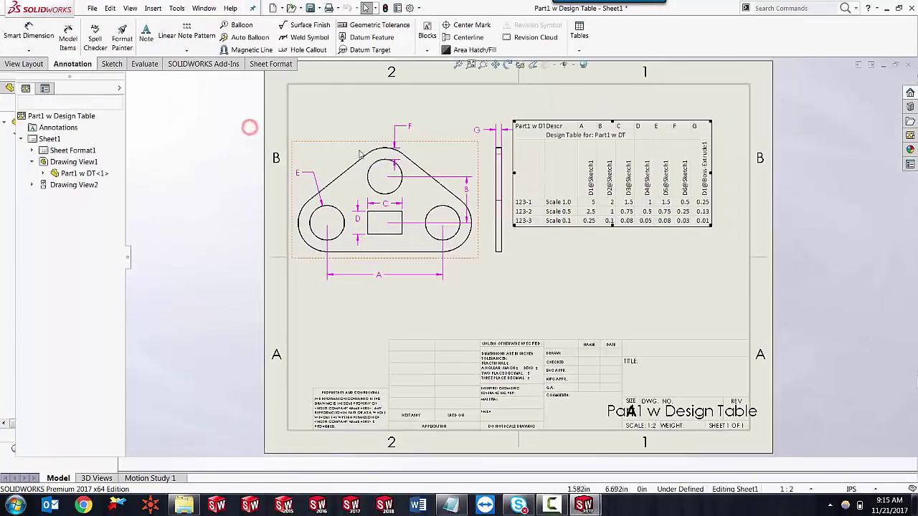
{"action": "key", "text": "ctrl+s"}
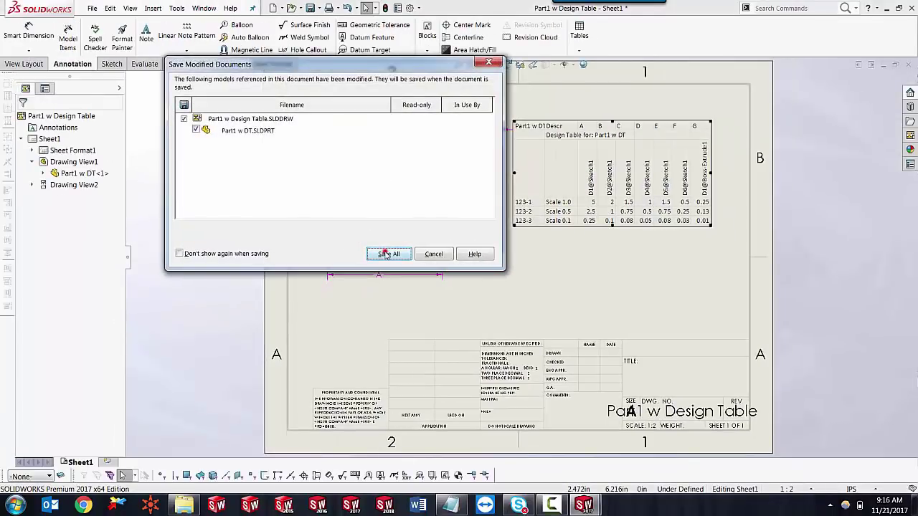
{"action": "left_click", "coordinate": [386, 254]}
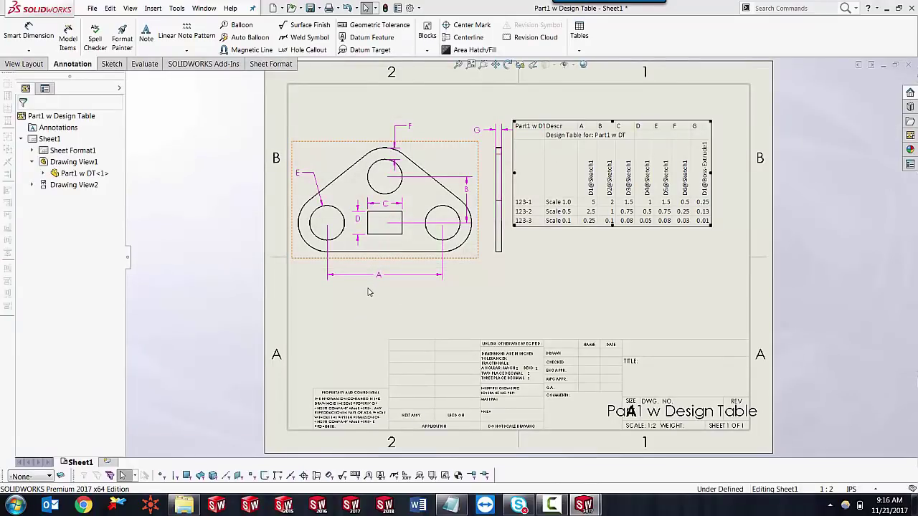
{"action": "left_click", "coordinate": [376, 303]}
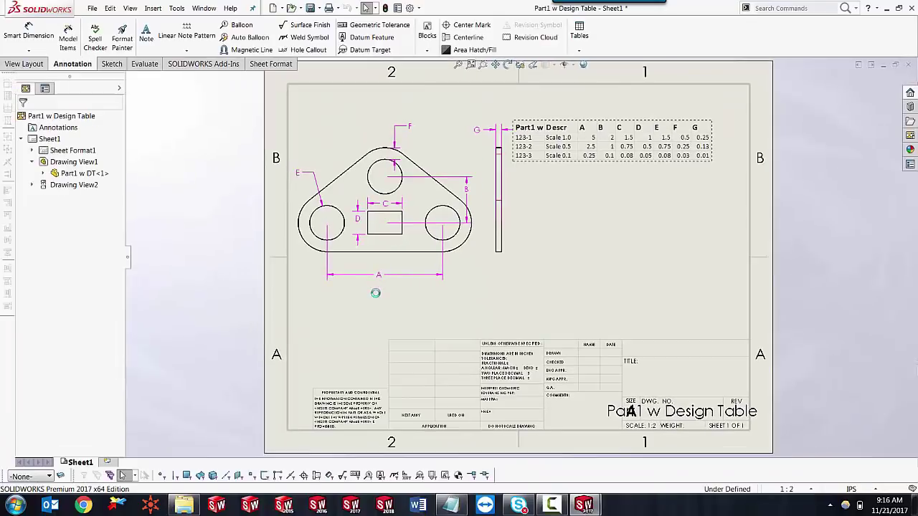
Move the design table down on the sheet so it sits beside the lower half of the side view.
{"action": "left_click", "coordinate": [574, 128]}
{"action": "left_click_drag", "start_coordinate": [581, 228], "coordinate": [575, 213]}
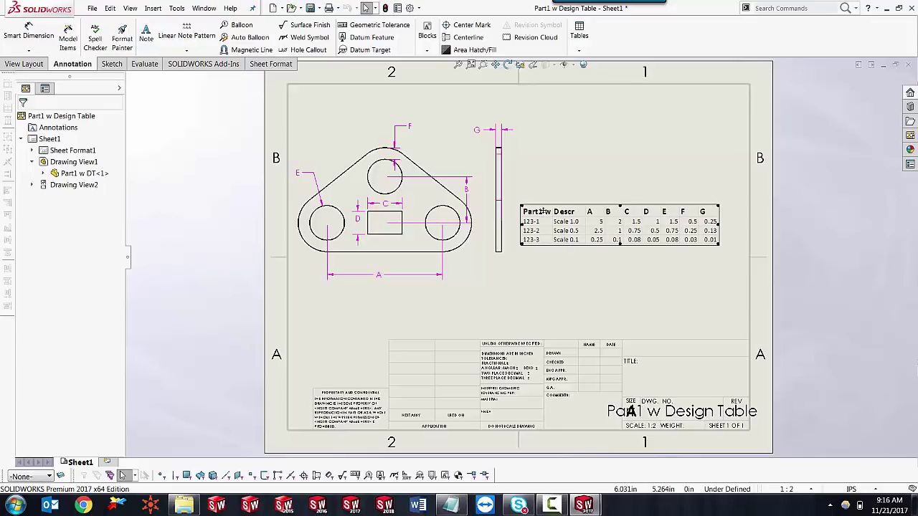
{"action": "left_click", "coordinate": [540, 210]}
{"action": "left_click", "coordinate": [575, 264]}
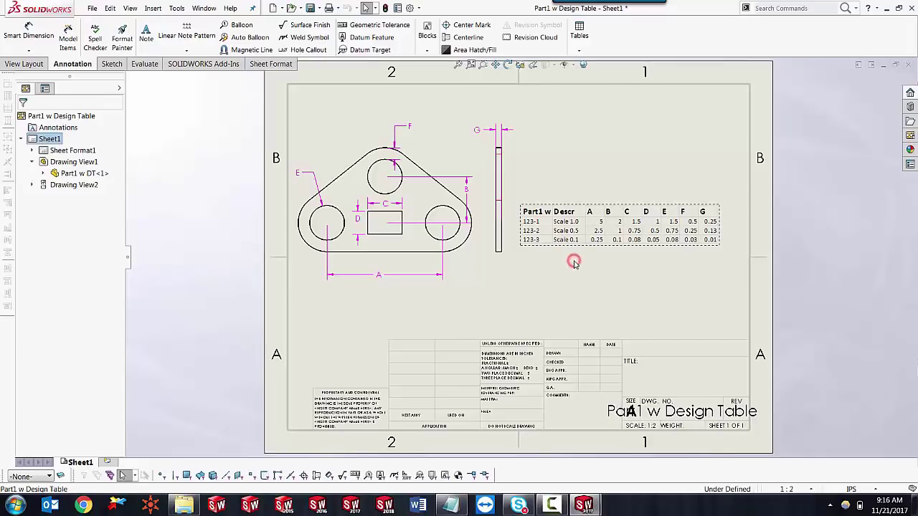
{"action": "left_click", "coordinate": [534, 214]}
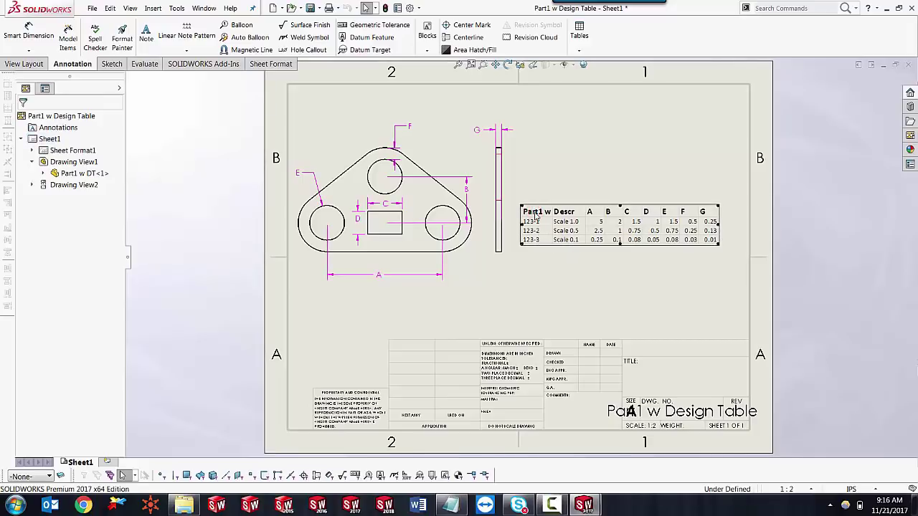
In the part's design table, change the cell A1 header to Part Number, widen column A to fit it, and close the table.
{"action": "left_click", "coordinate": [204, 8]}
{"action": "left_click", "coordinate": [241, 103]}
{"action": "right_click", "coordinate": [61, 148]}
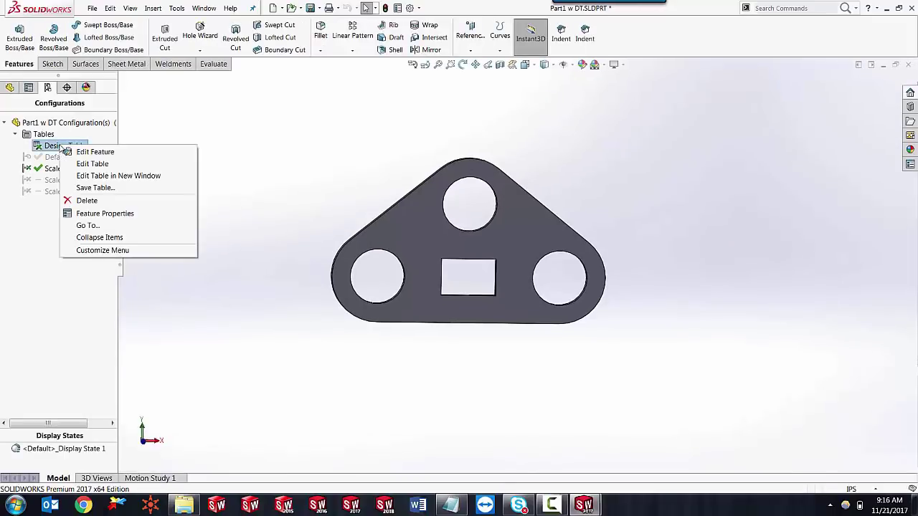
{"action": "left_click", "coordinate": [92, 164]}
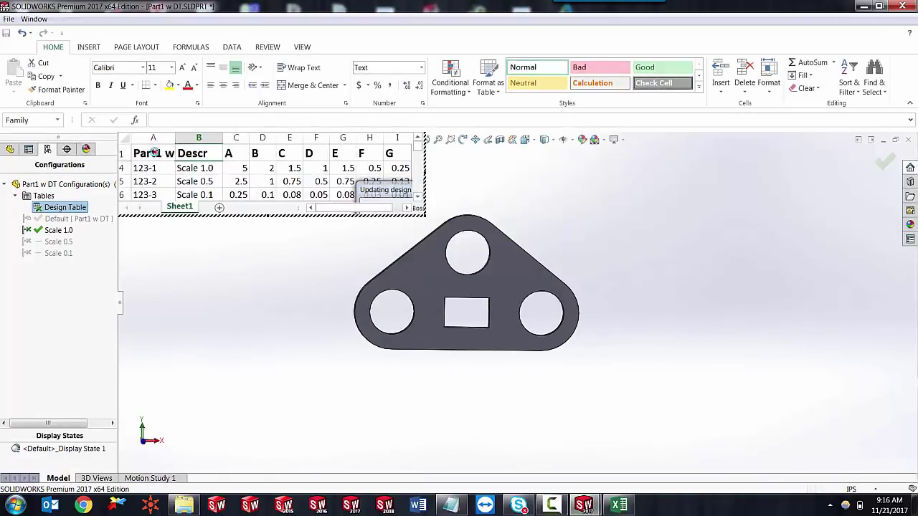
{"action": "left_click", "coordinate": [155, 153]}
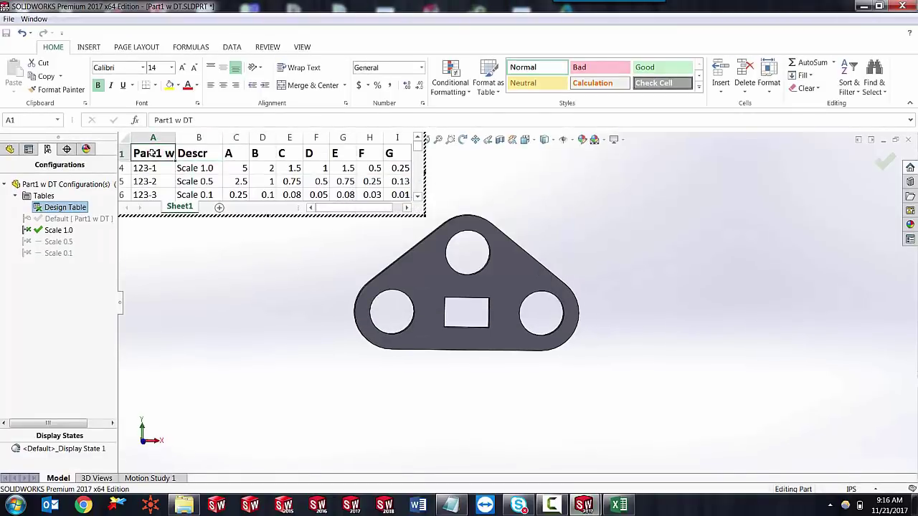
{"action": "type", "text": "Part Num"}
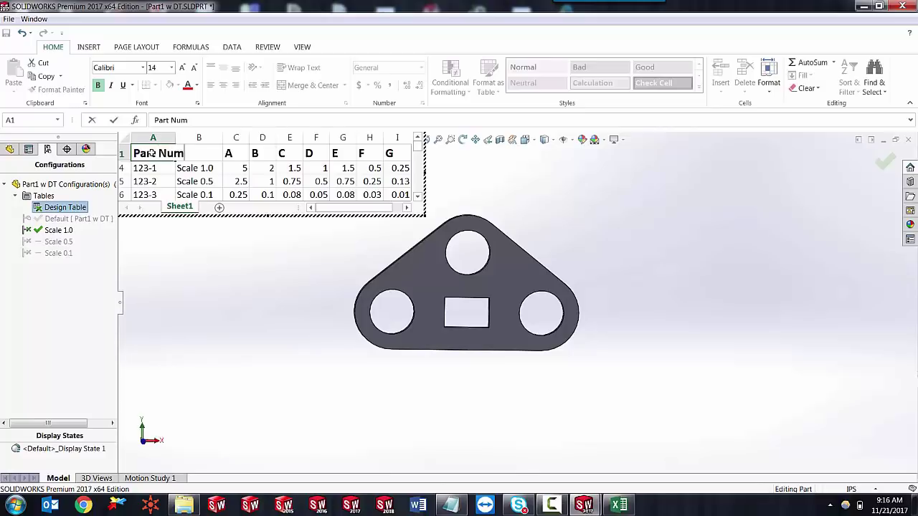
{"action": "type", "text": "ber"}
{"action": "key", "text": "Return"}
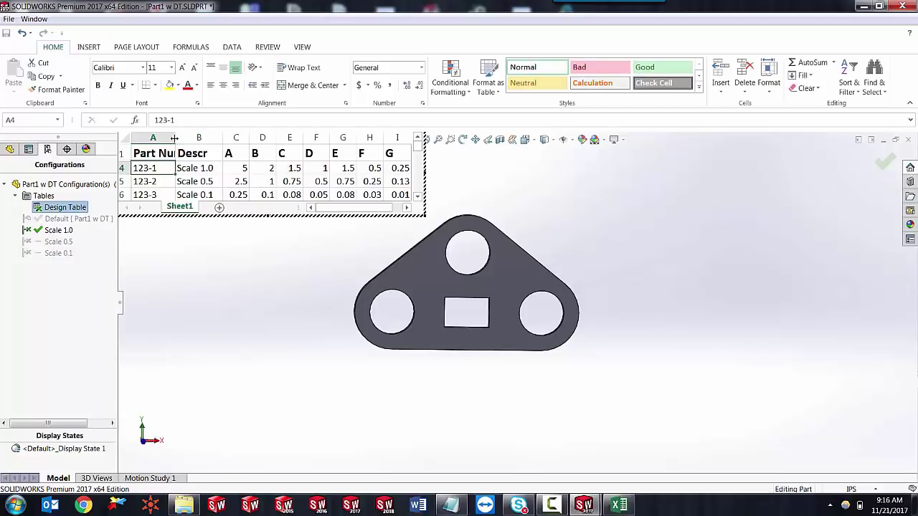
{"action": "left_click_drag", "start_coordinate": [174, 138], "coordinate": [209, 137]}
{"action": "left_click", "coordinate": [223, 282]}
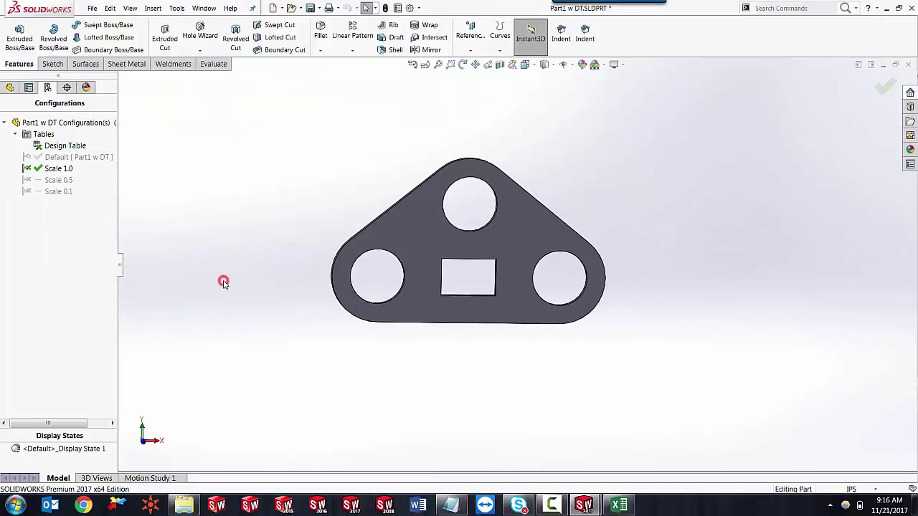
Go back to the drawing sheet and refresh its design table with the edited header and column width.
{"action": "left_click", "coordinate": [204, 8]}
{"action": "left_click", "coordinate": [265, 126]}
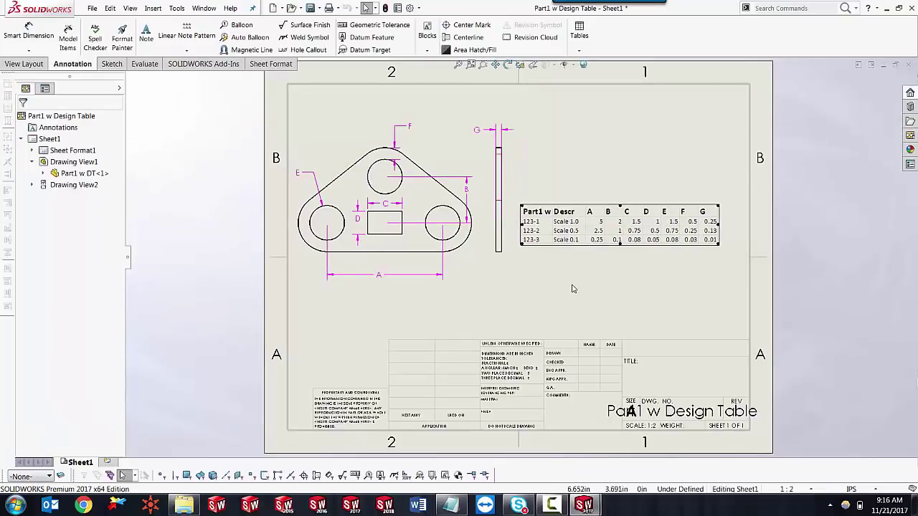
{"action": "left_click", "coordinate": [573, 287]}
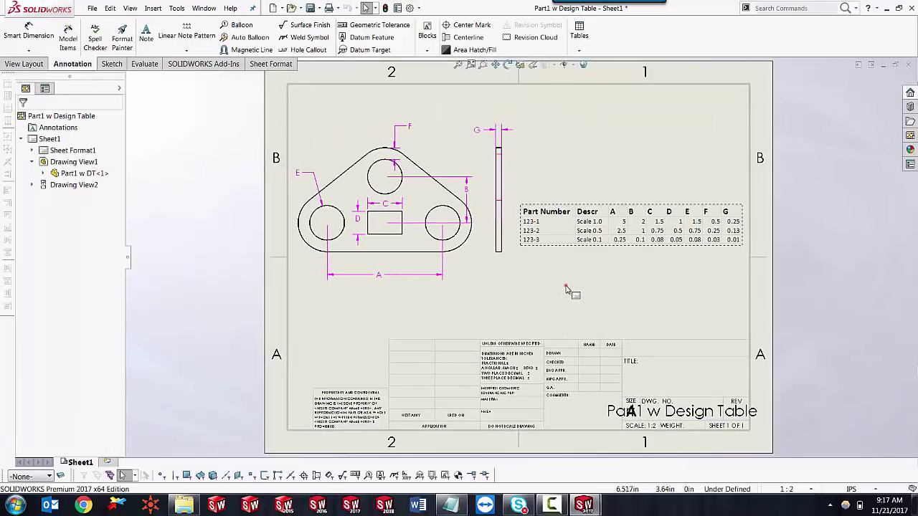
{"action": "left_click", "coordinate": [565, 288]}
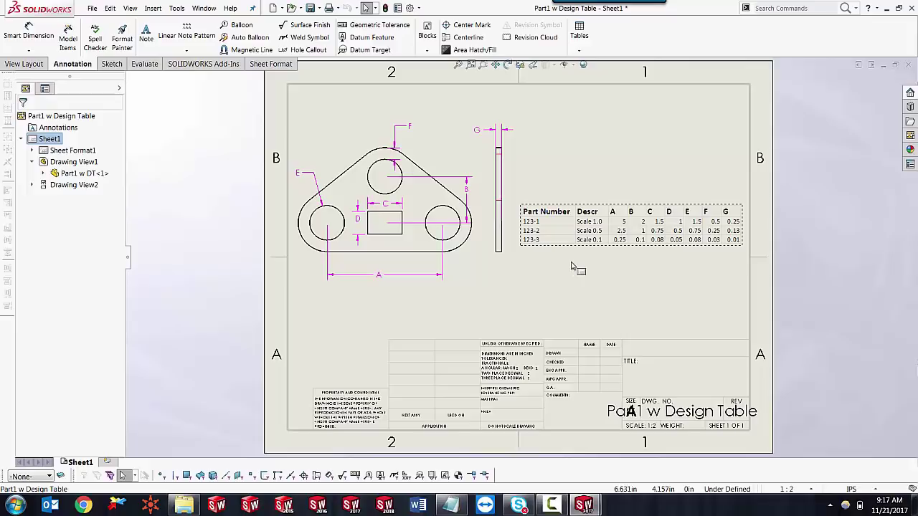